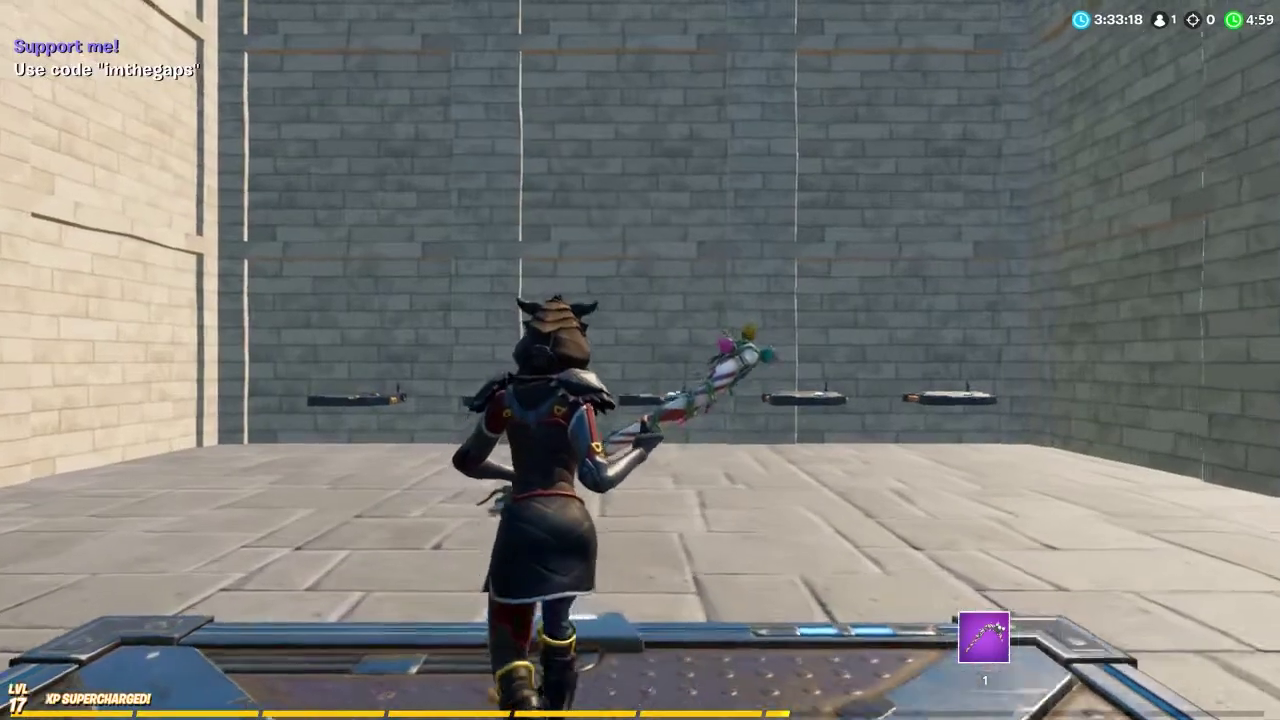
Step: Walk along the row of triggers in the running game and watch how the support message on the HUD changes
{"action": "key", "text": "w"}
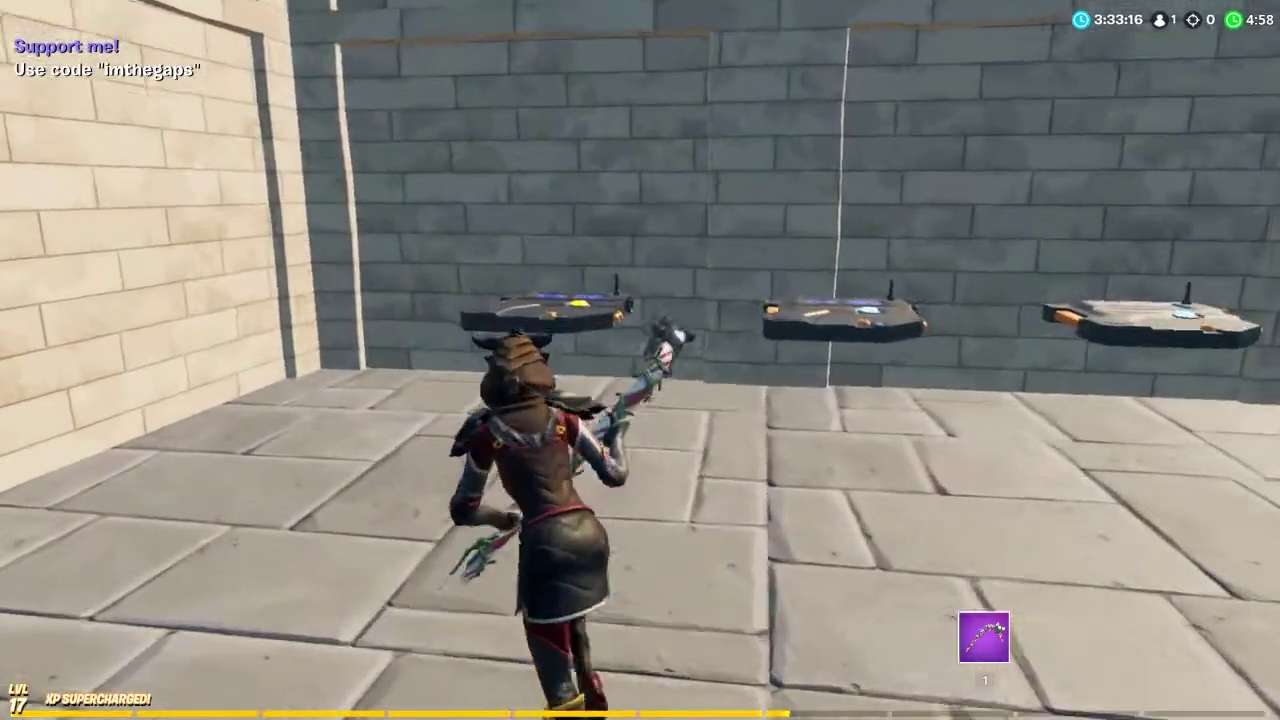
{"action": "key", "text": "w"}
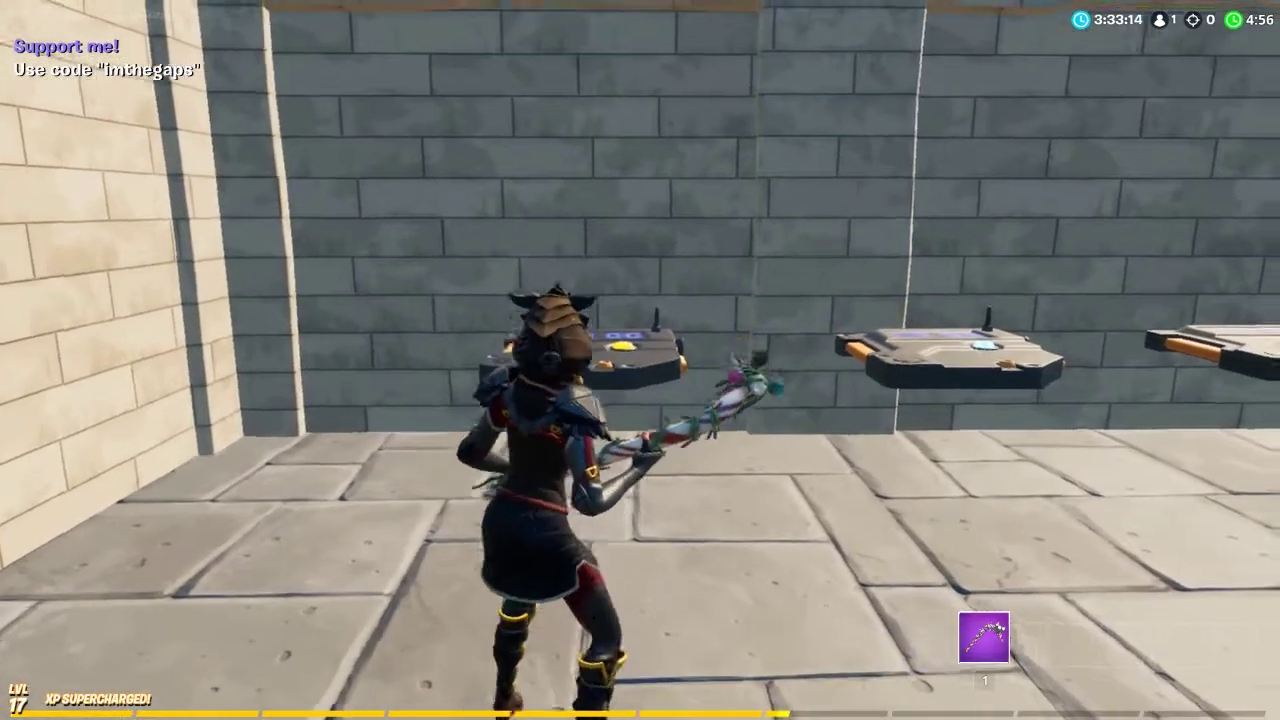
{"action": "key", "text": "d"}
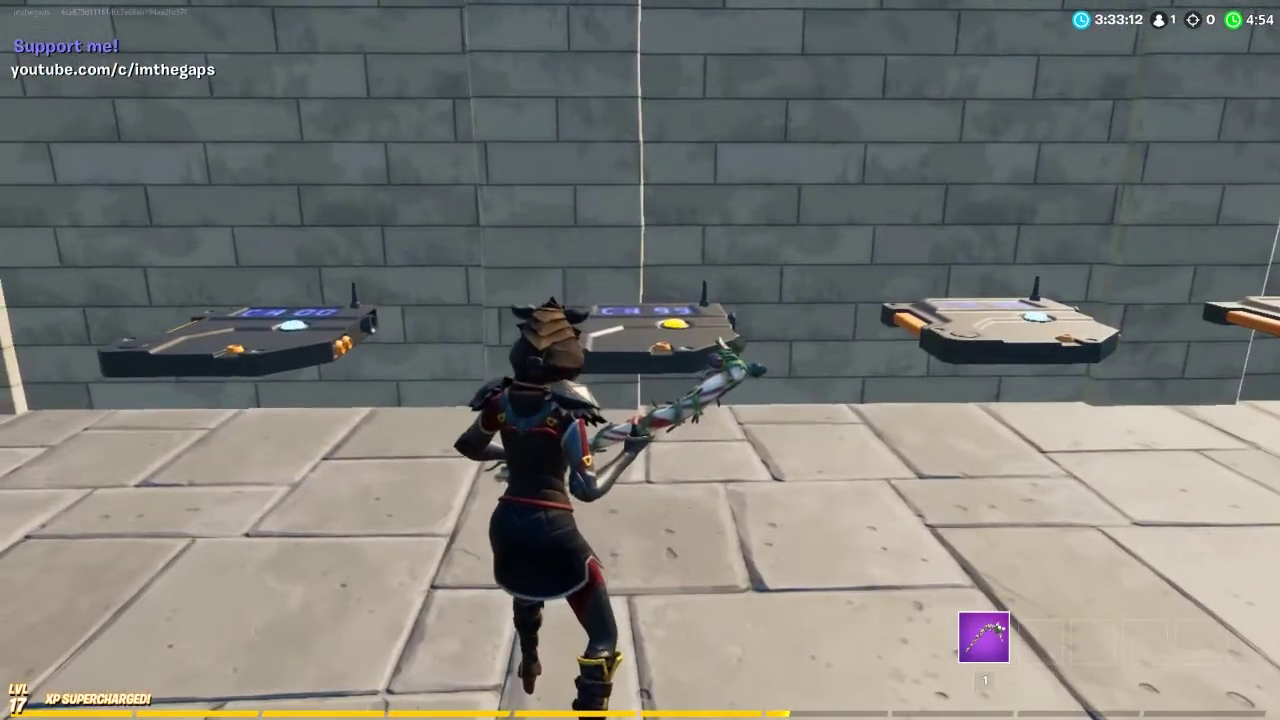
{"action": "key", "text": "d"}
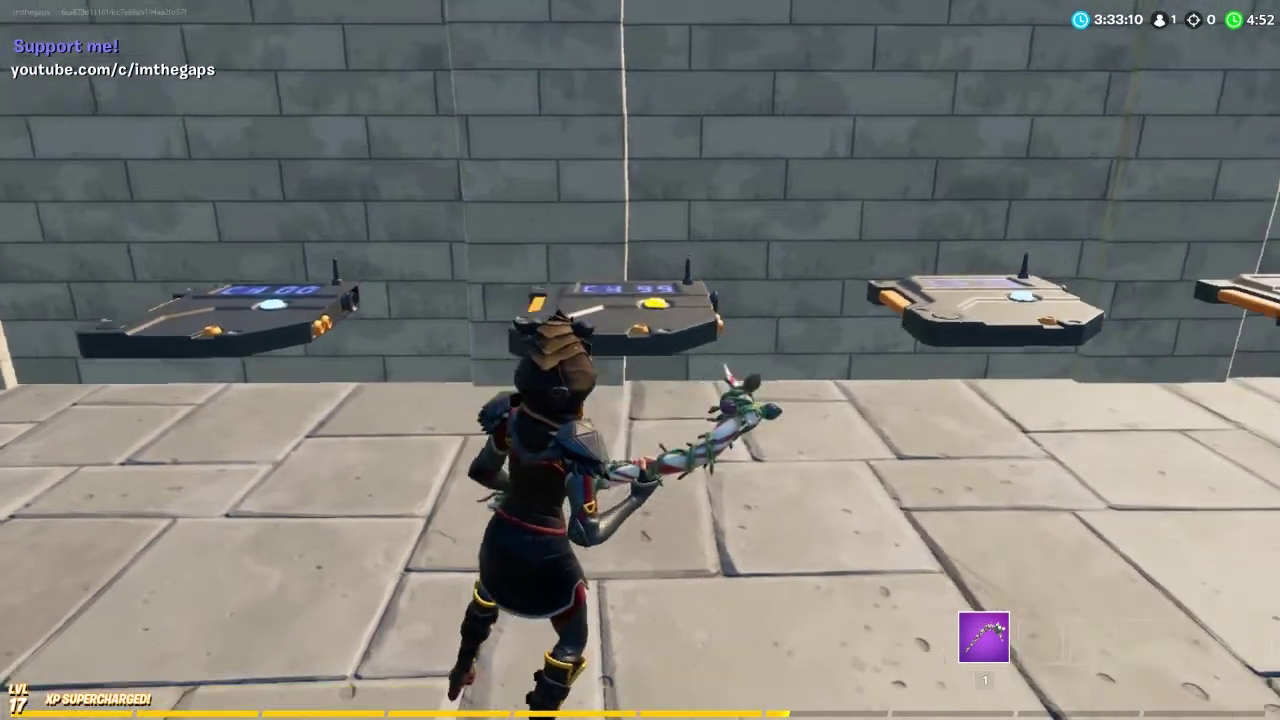
{"action": "key", "text": "d"}
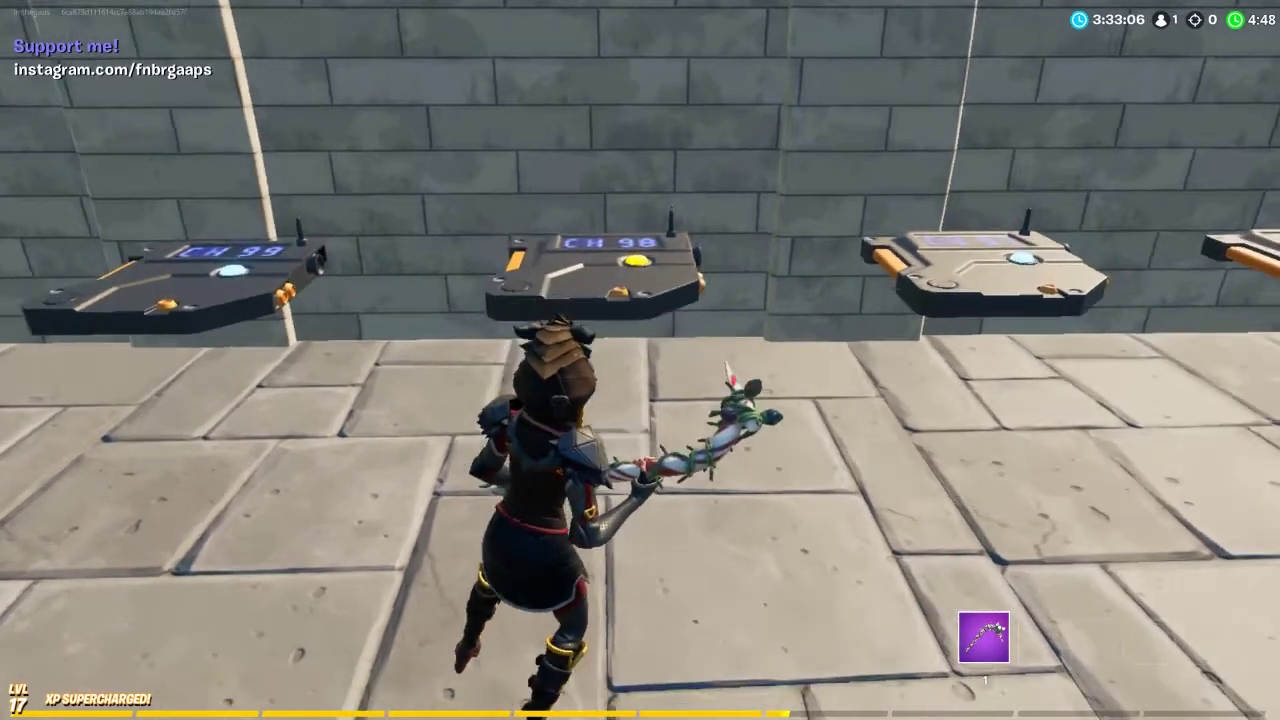
{"action": "key", "text": "d"}
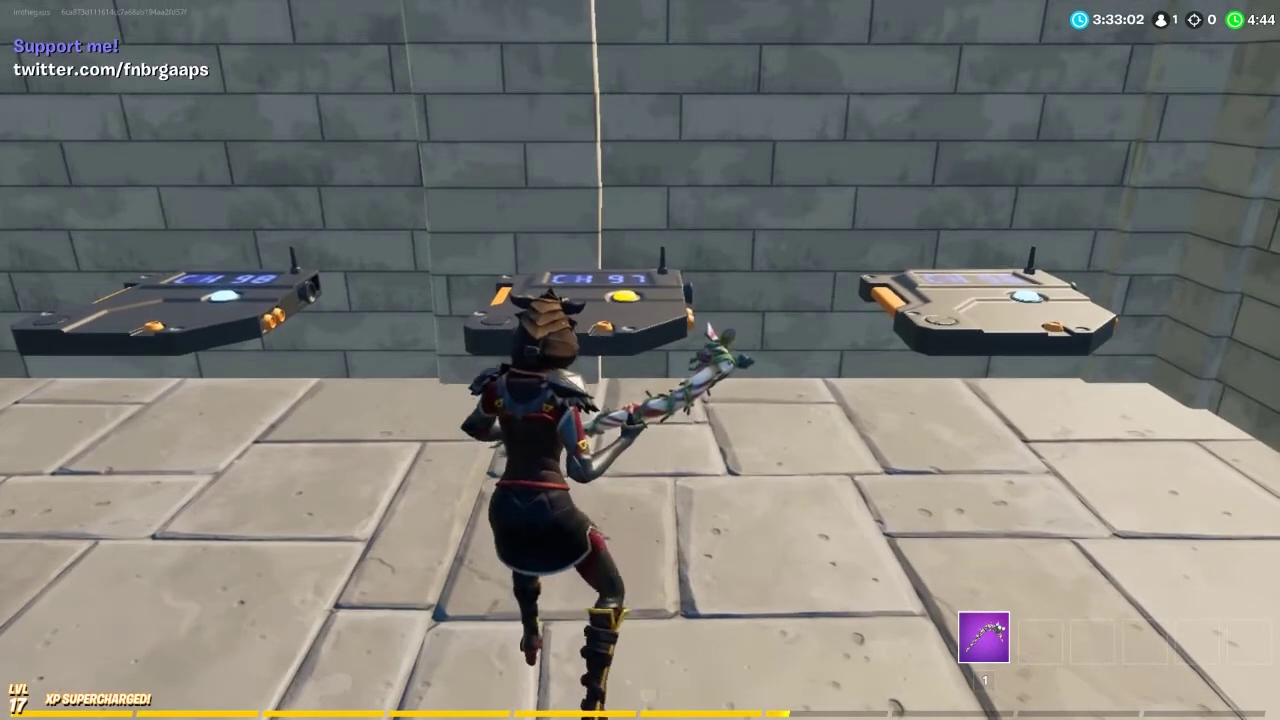
{"action": "key", "text": "d"}
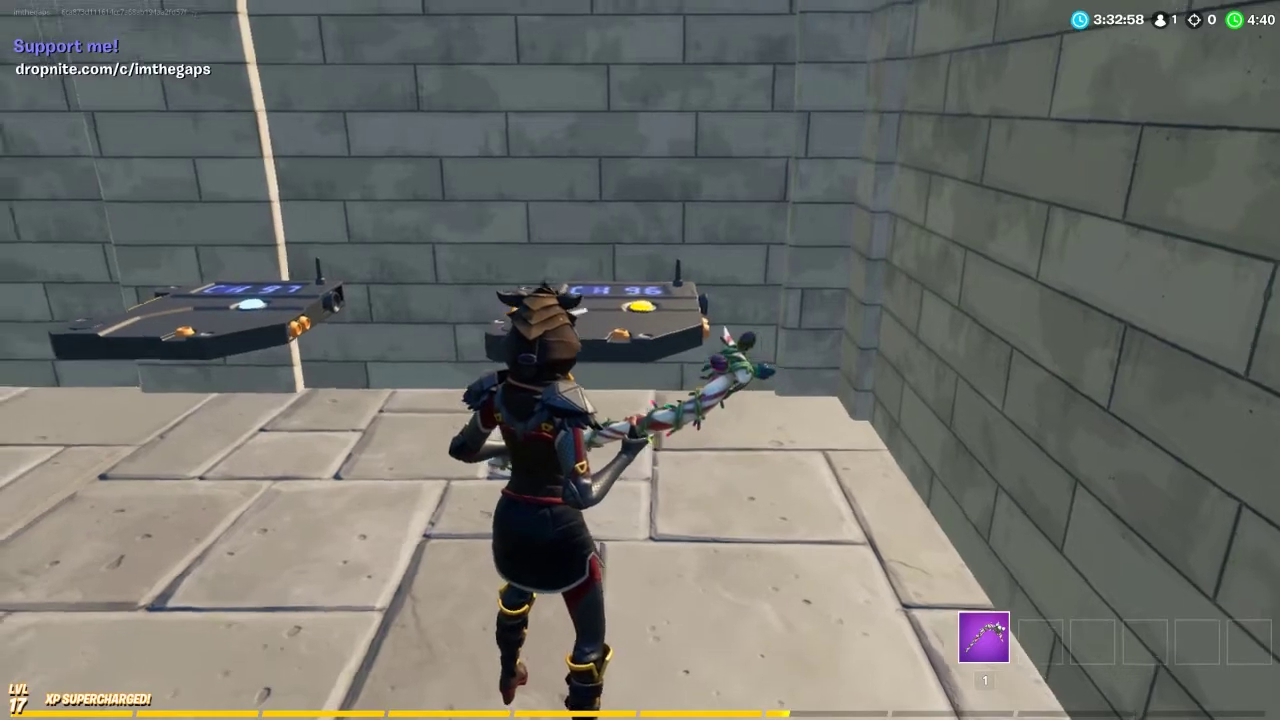
{"action": "key", "text": "a"}
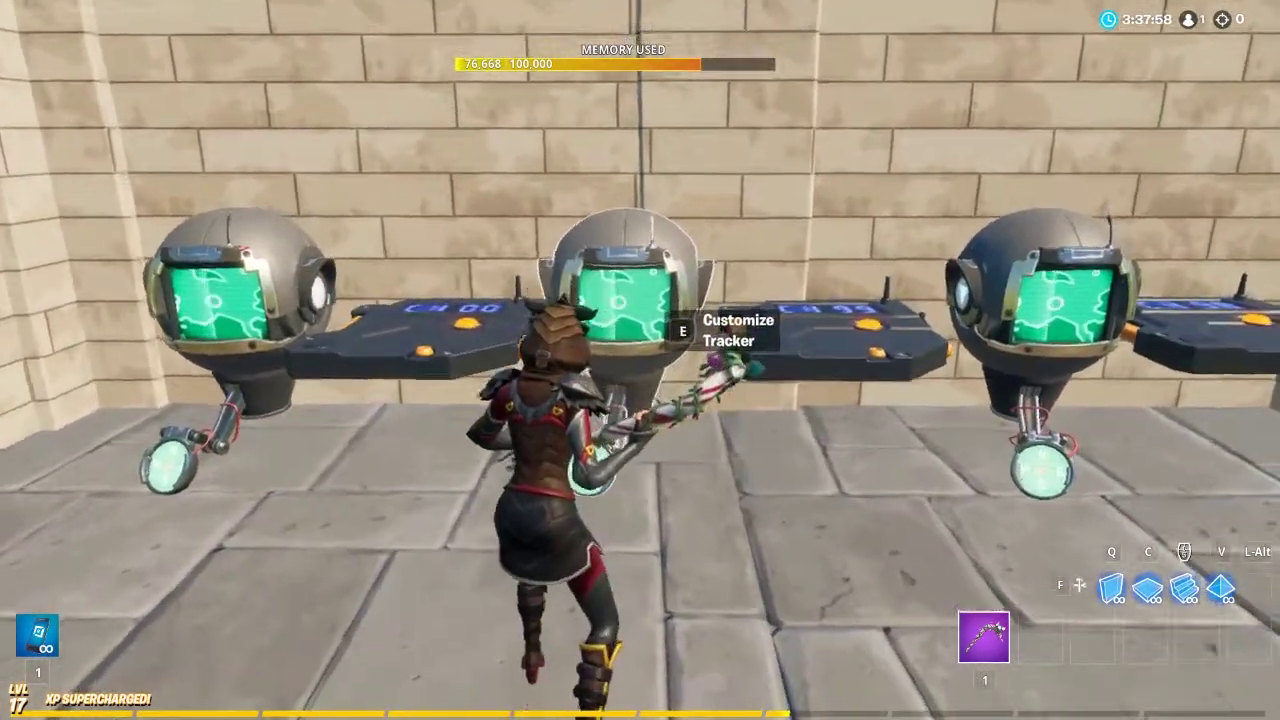
Step: Examine the row of alternating trackers and triggers along the wall in edit mode
{"action": "key", "text": "w"}
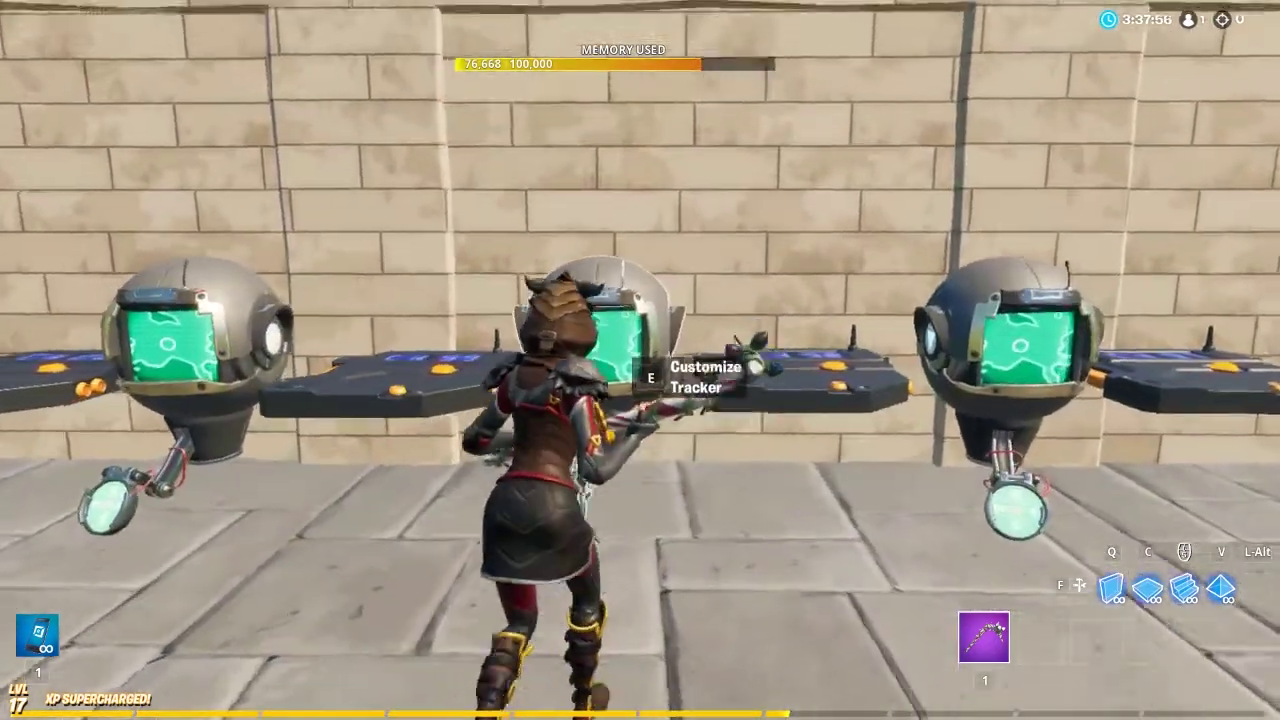
{"action": "key", "text": "d"}
{"action": "key", "text": "d"}
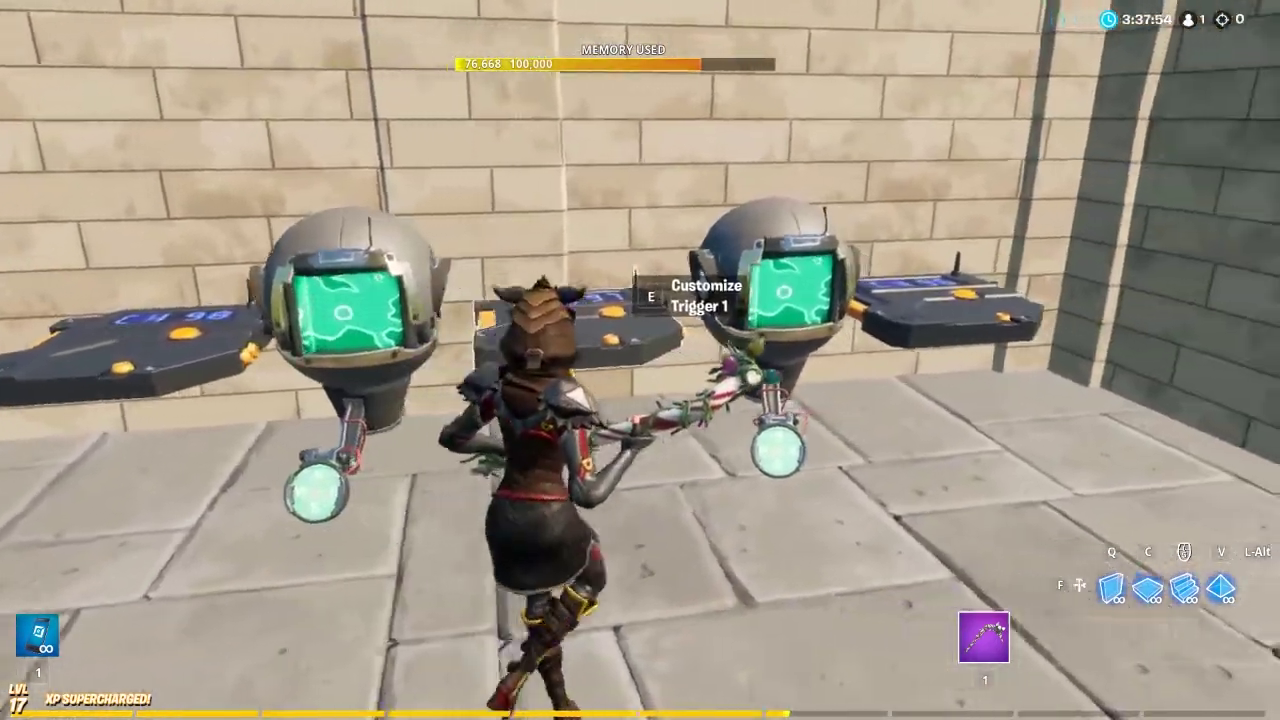
{"action": "key", "text": "s"}
{"action": "key", "text": "a"}
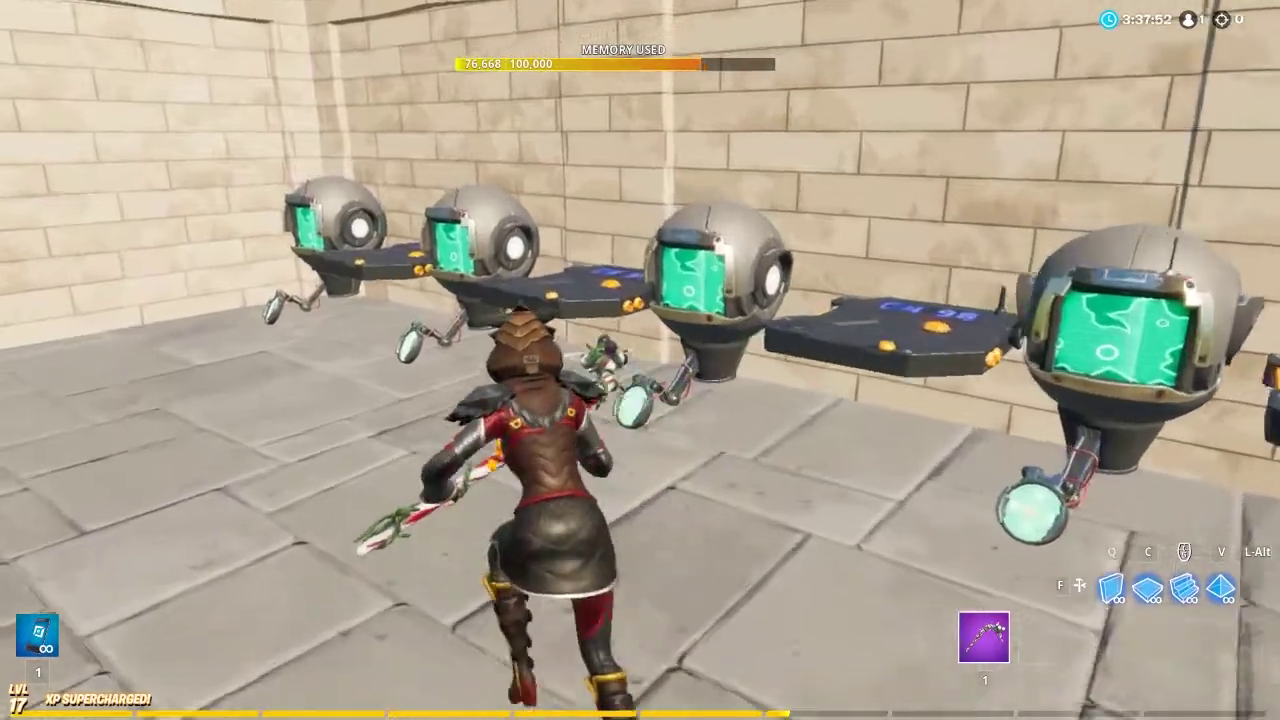
Step: Open the customization options of the first tracker in the row and examine its Target Value and Assign on Game Start settings
{"action": "key", "text": "a"}
{"action": "key", "text": "e"}
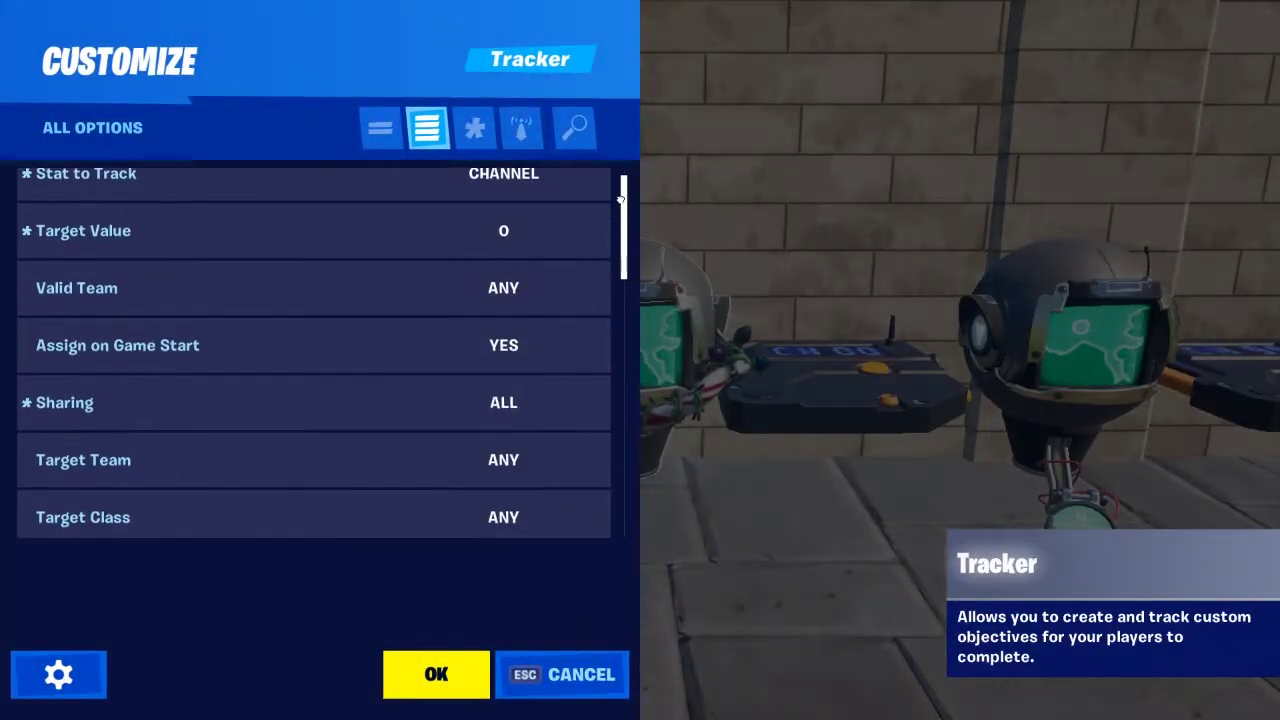
{"action": "key", "text": "Down"}
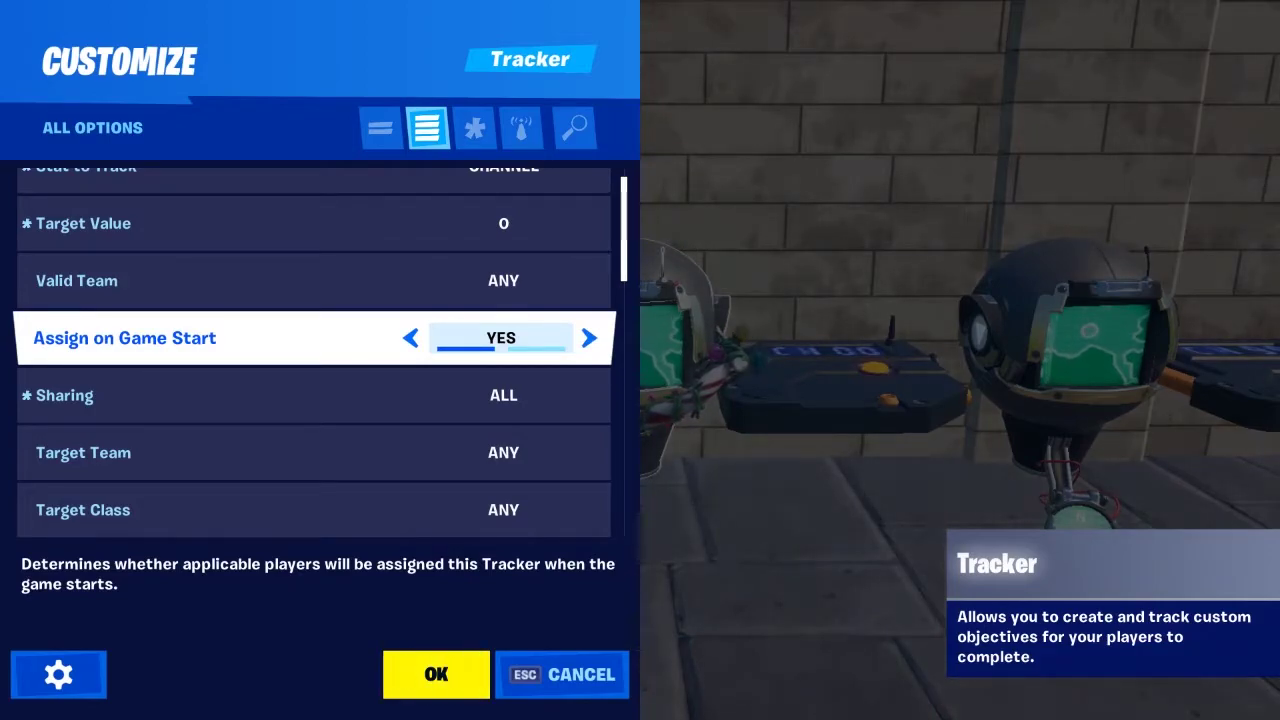
{"action": "key", "text": "Up"}
{"action": "key", "text": "Up"}
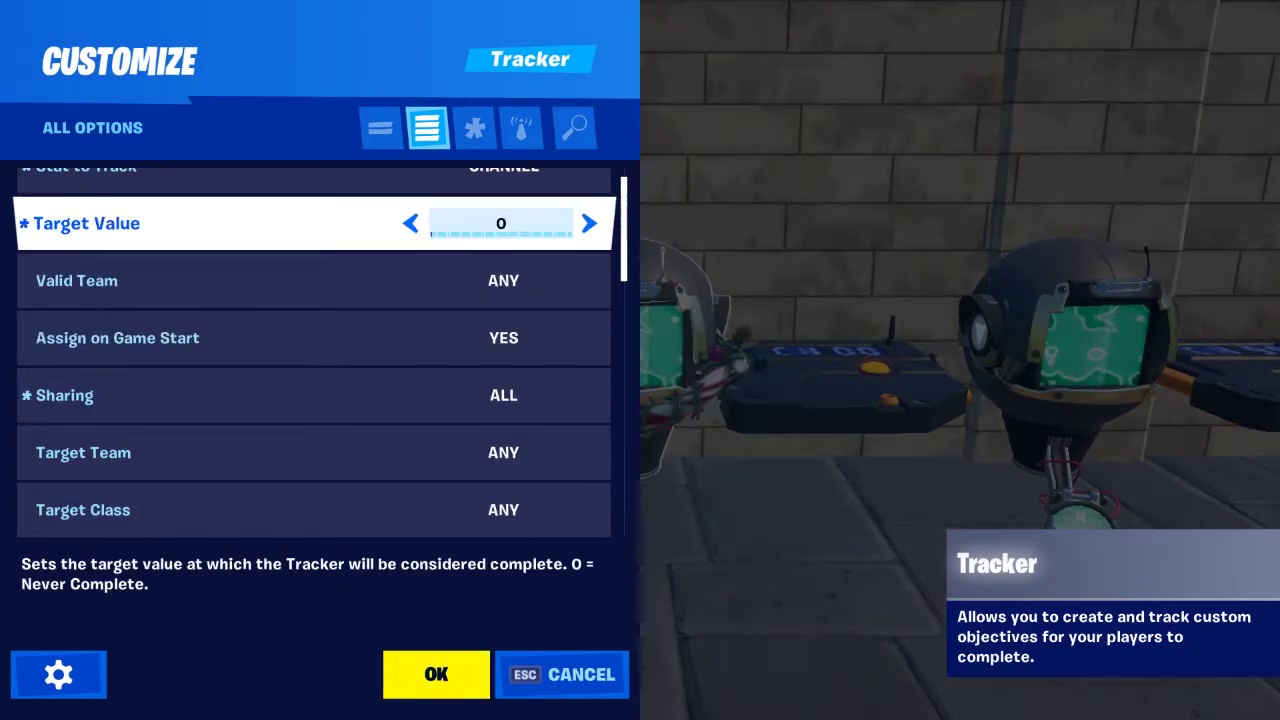
Step: Check the first tracker's Tracker Title, Description Text and Show Progress options
{"action": "scroll", "coordinate": [313, 350], "scroll_direction": "down", "scroll_amount": 6}
{"action": "scroll", "coordinate": [313, 350], "scroll_direction": "down", "scroll_amount": 2}
{"action": "scroll", "coordinate": [313, 350], "scroll_direction": "down", "scroll_amount": 2}
{"action": "left_click", "coordinate": [503, 276]}
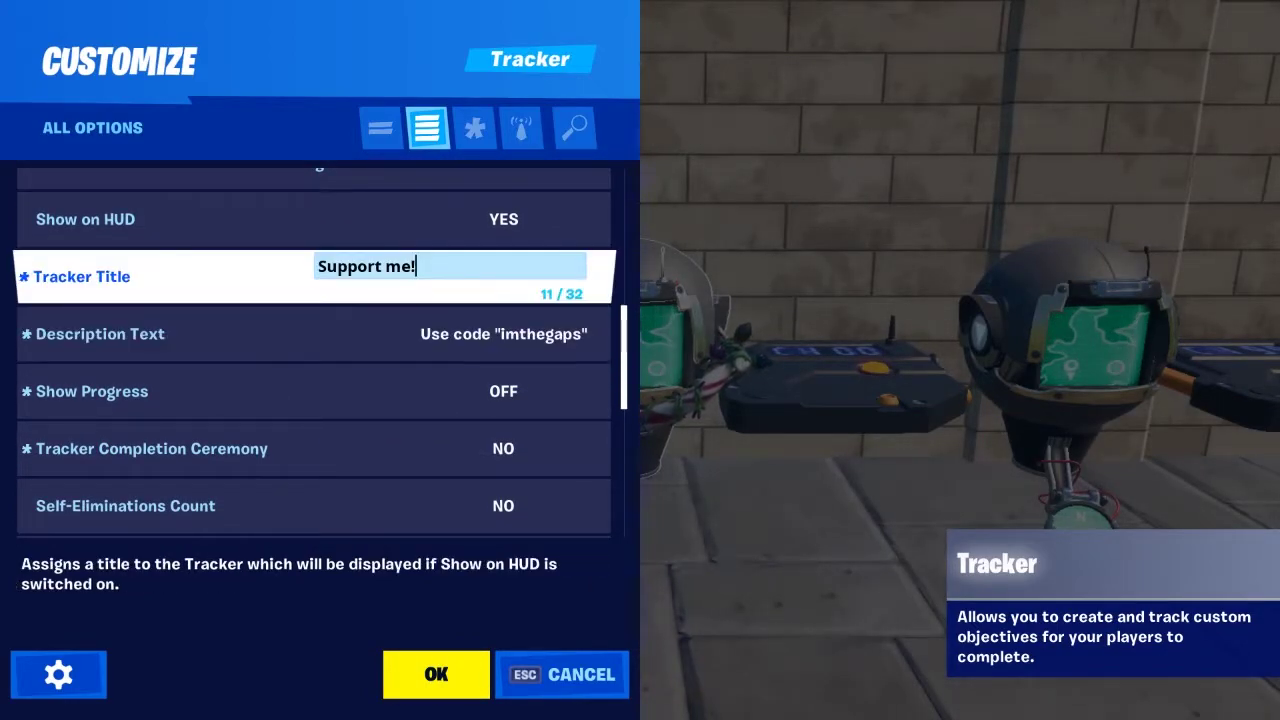
{"action": "left_click", "coordinate": [503, 333]}
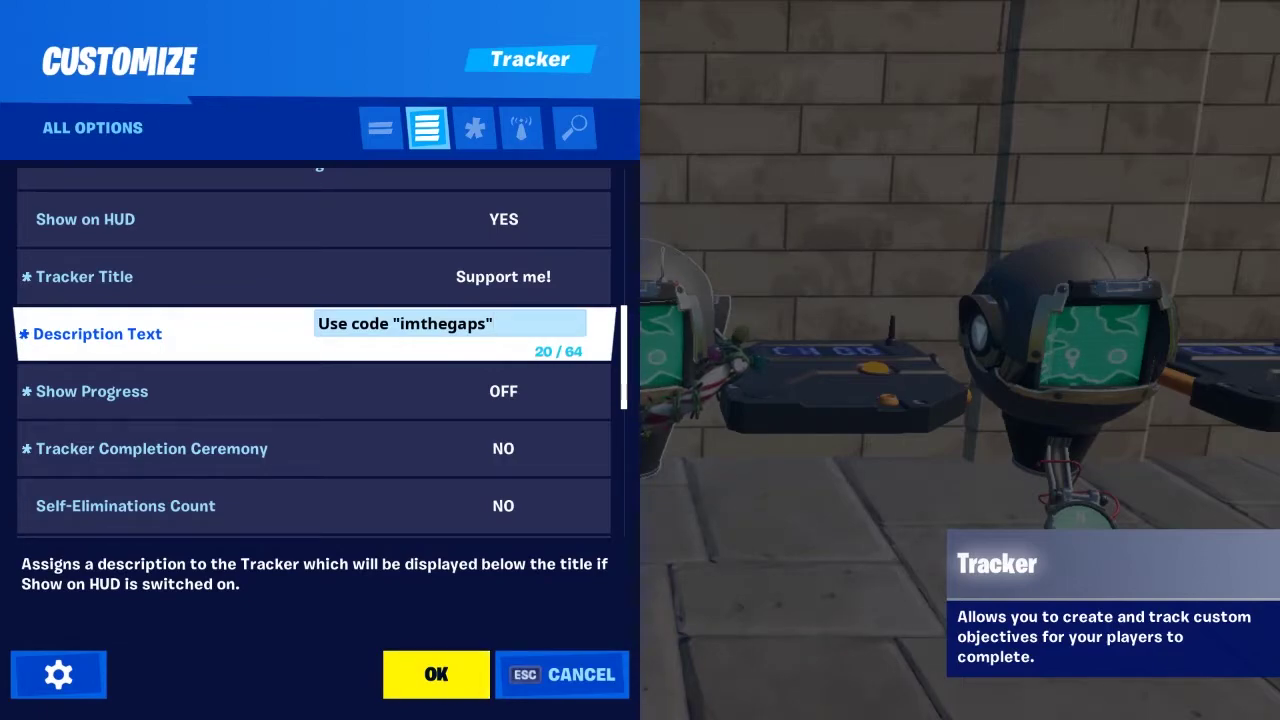
{"action": "left_click", "coordinate": [503, 391]}
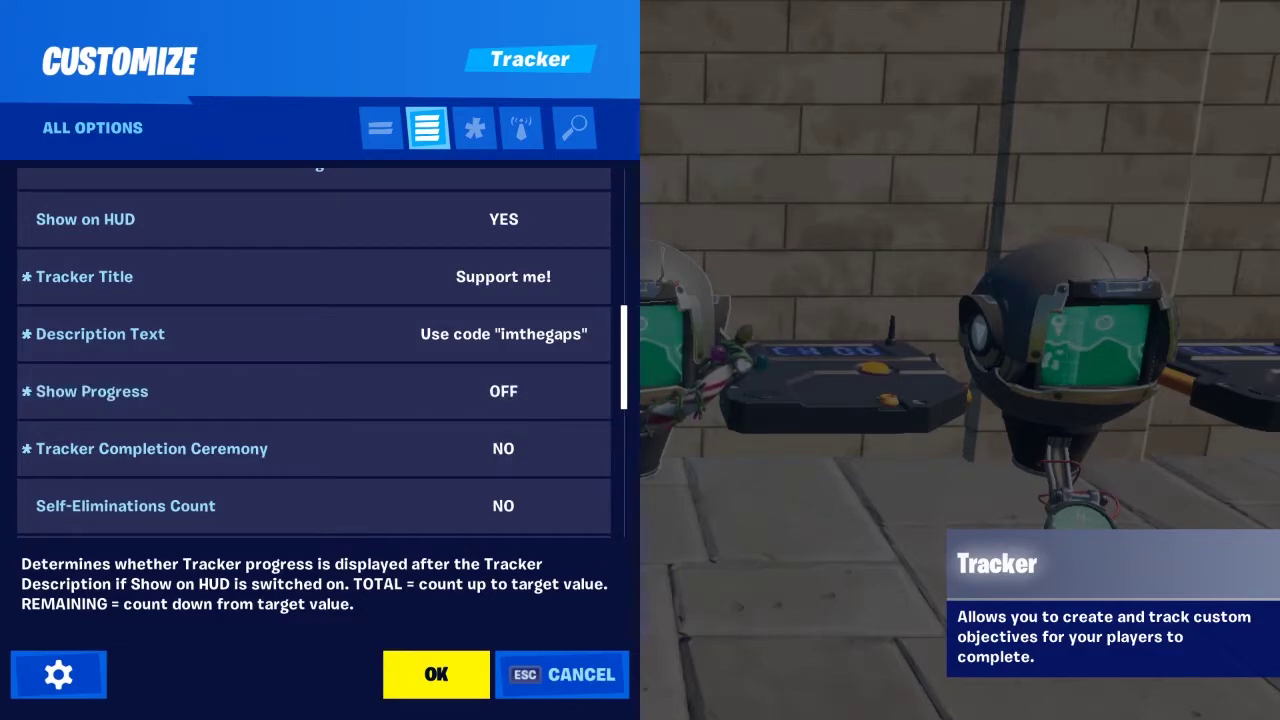
Step: Review the first tracker's channels for assigning and removing it, and accept its settings
{"action": "scroll", "coordinate": [313, 352], "scroll_direction": "down", "scroll_amount": 6}
{"action": "scroll", "coordinate": [313, 352], "scroll_direction": "down", "scroll_amount": 2}
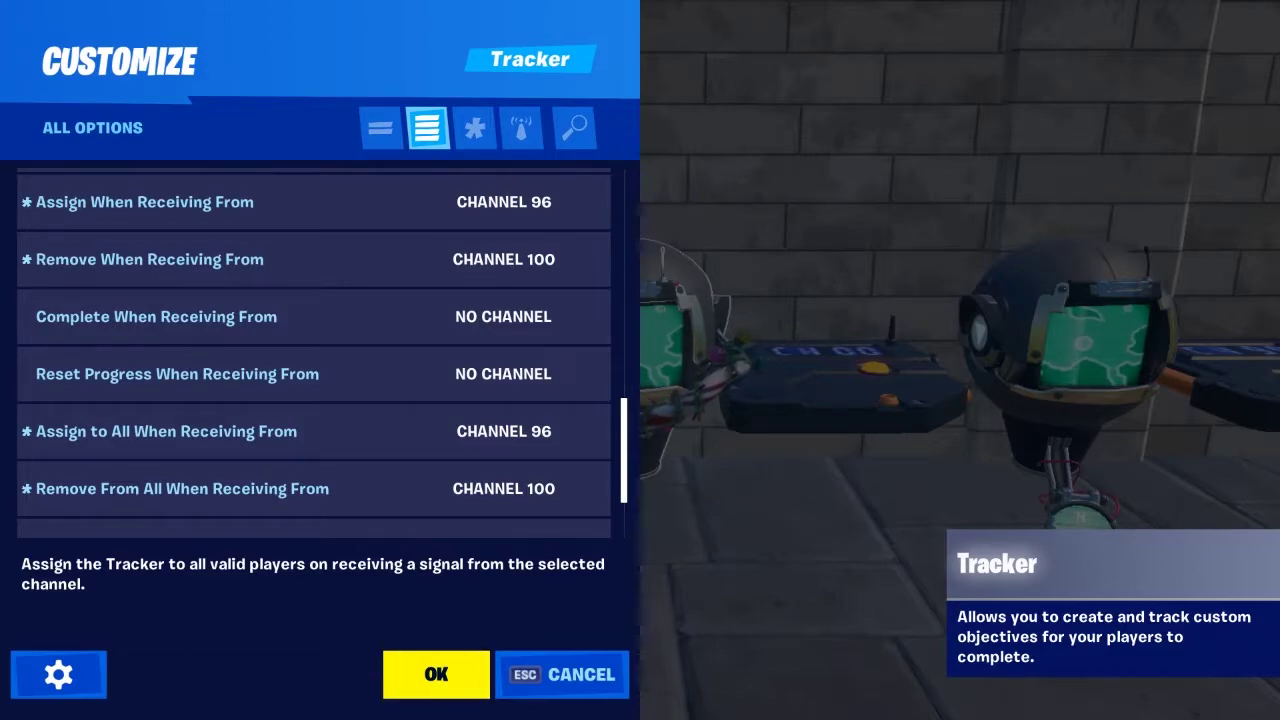
{"action": "left_click", "coordinate": [436, 675]}
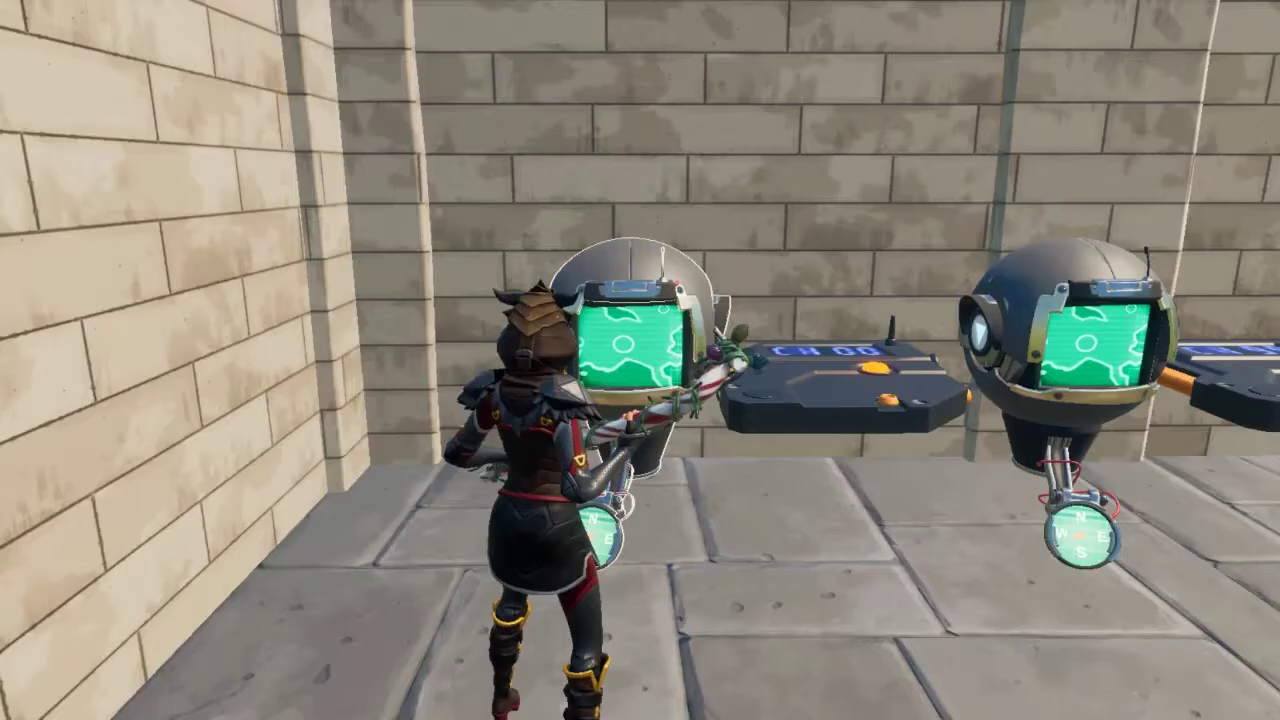
Step: Open the options of Trigger 1 beside the first tracker and examine its Activate on Game Phase and Delay settings
{"action": "key", "text": "e"}
{"action": "scroll", "coordinate": [313, 350], "scroll_direction": "down", "scroll_amount": 3}
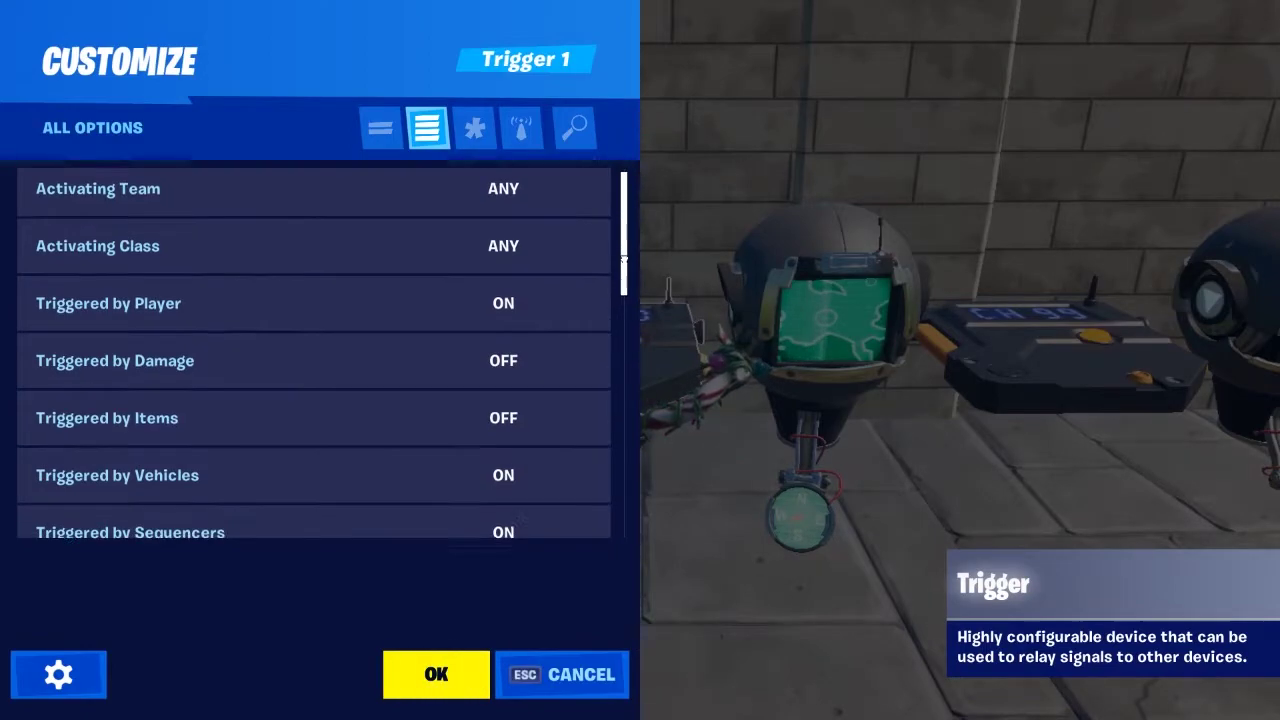
{"action": "scroll", "coordinate": [313, 350], "scroll_direction": "down", "scroll_amount": 3}
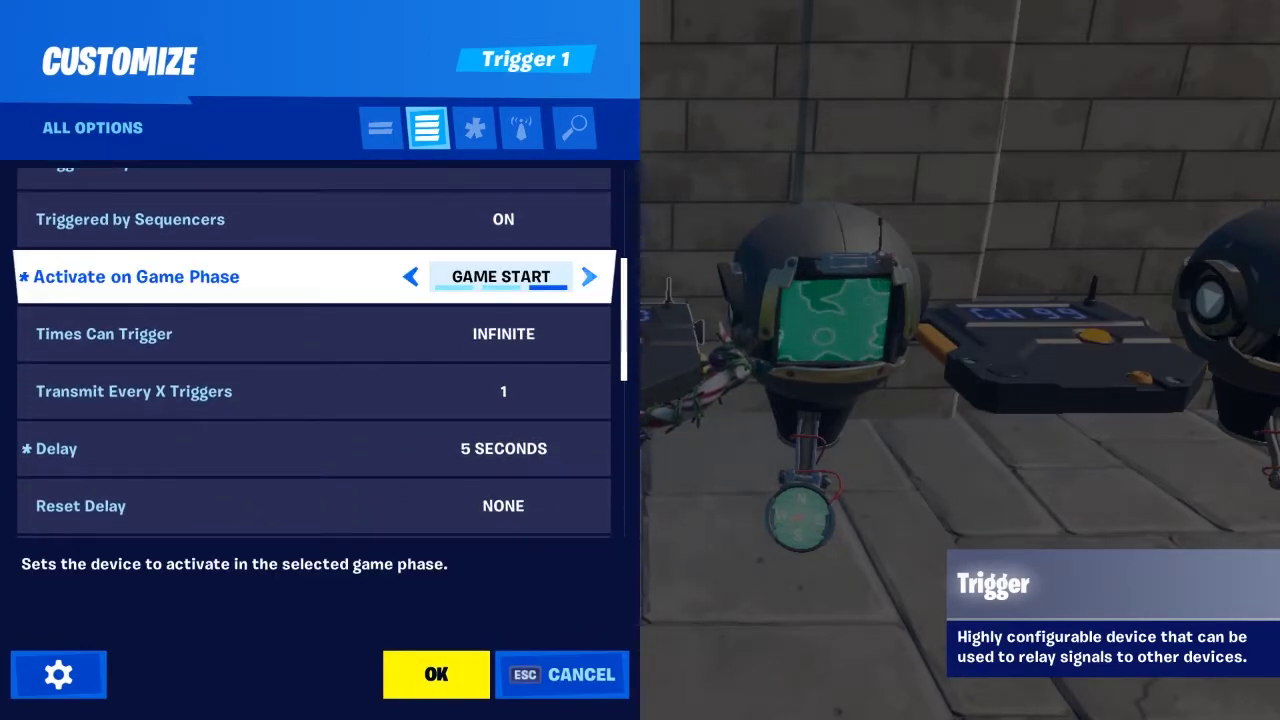
{"action": "left_click", "coordinate": [200, 448]}
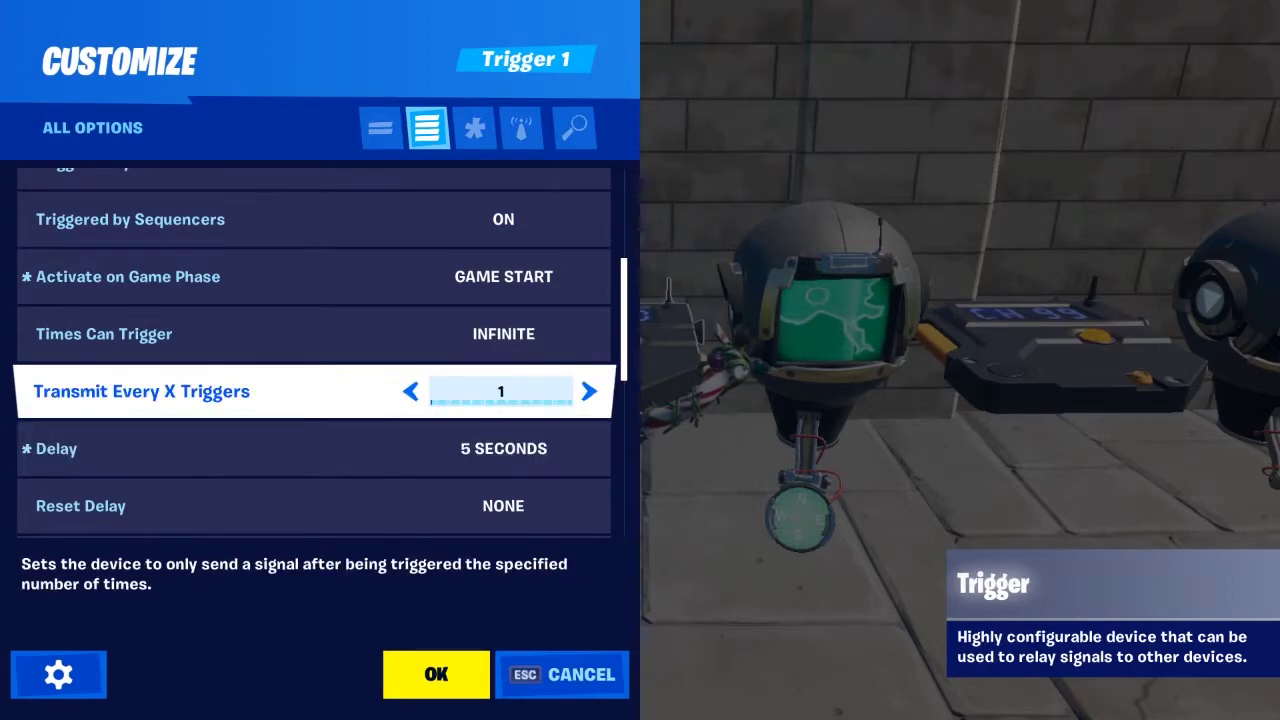
Step: Review the trigger's sound, VFX and receive and transmit channel options, and accept its settings
{"action": "left_click_drag", "start_coordinate": [623, 262], "coordinate": [623, 280]}
{"action": "scroll", "coordinate": [622, 270], "scroll_direction": "down", "scroll_amount": 5}
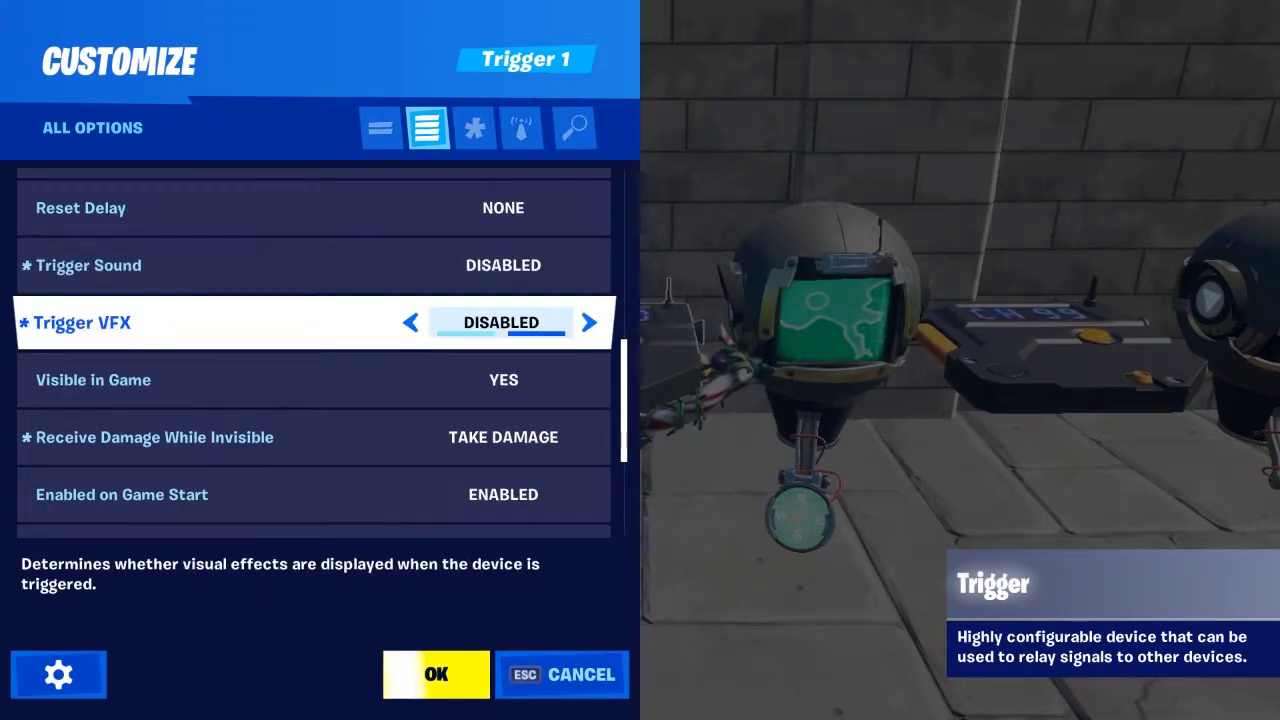
{"action": "scroll", "coordinate": [623, 345], "scroll_direction": "down", "scroll_amount": 5}
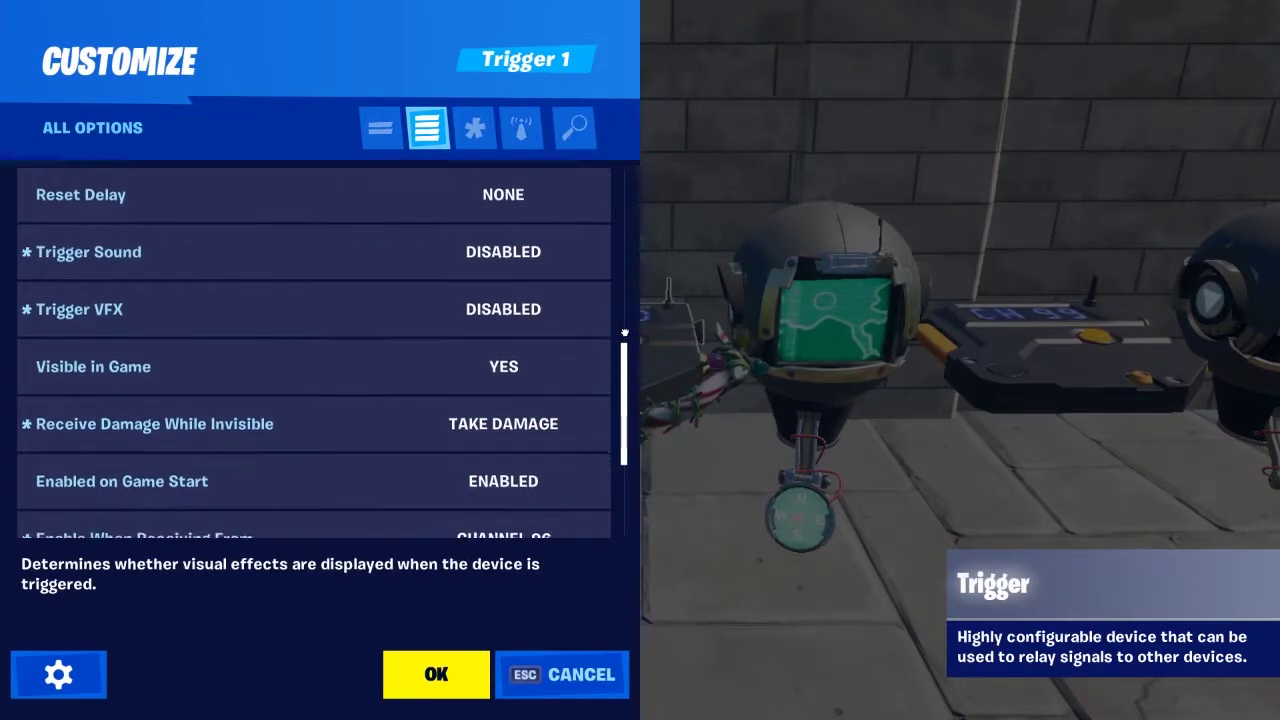
{"action": "scroll", "coordinate": [323, 350], "scroll_direction": "down", "scroll_amount": 2}
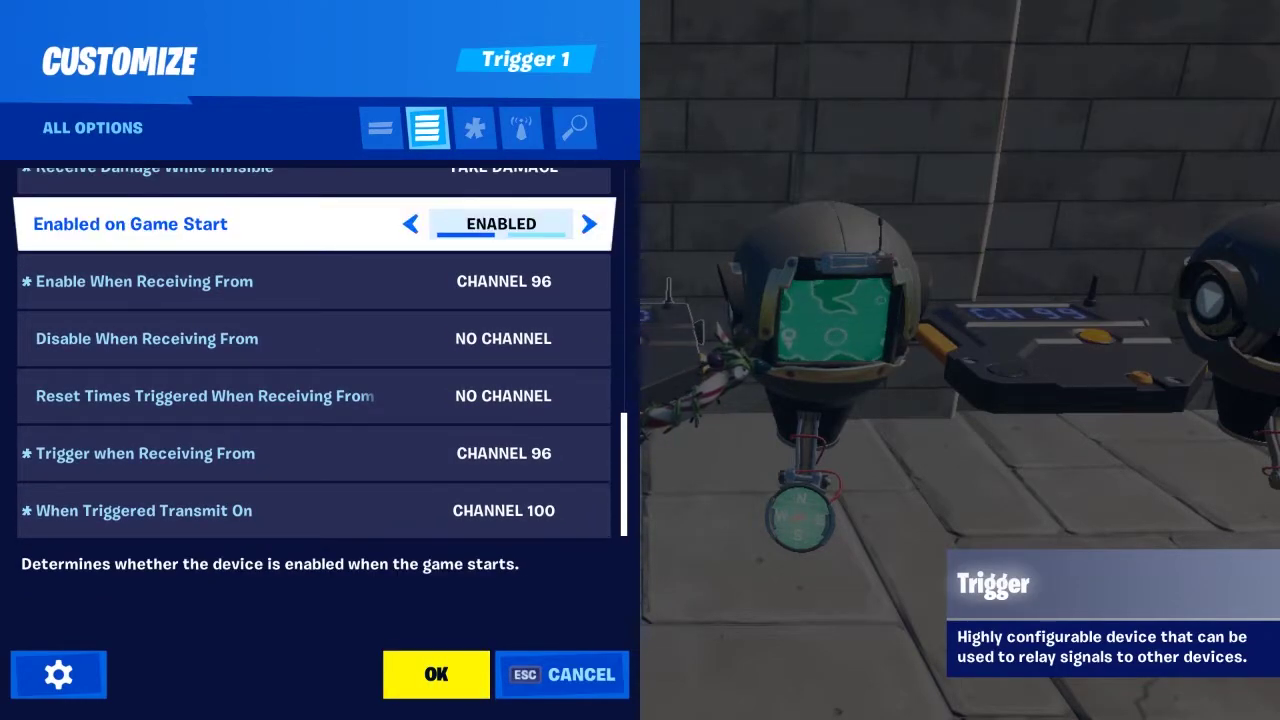
{"action": "left_click", "coordinate": [300, 281]}
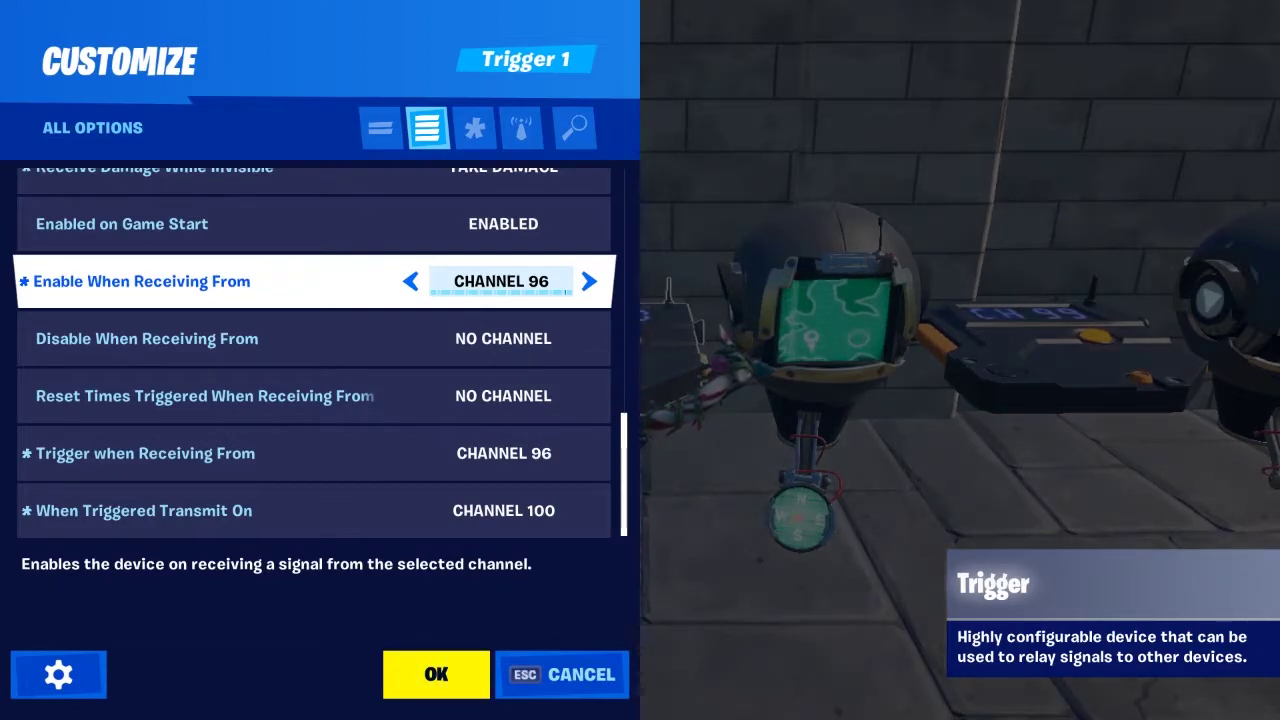
{"action": "left_click", "coordinate": [300, 510]}
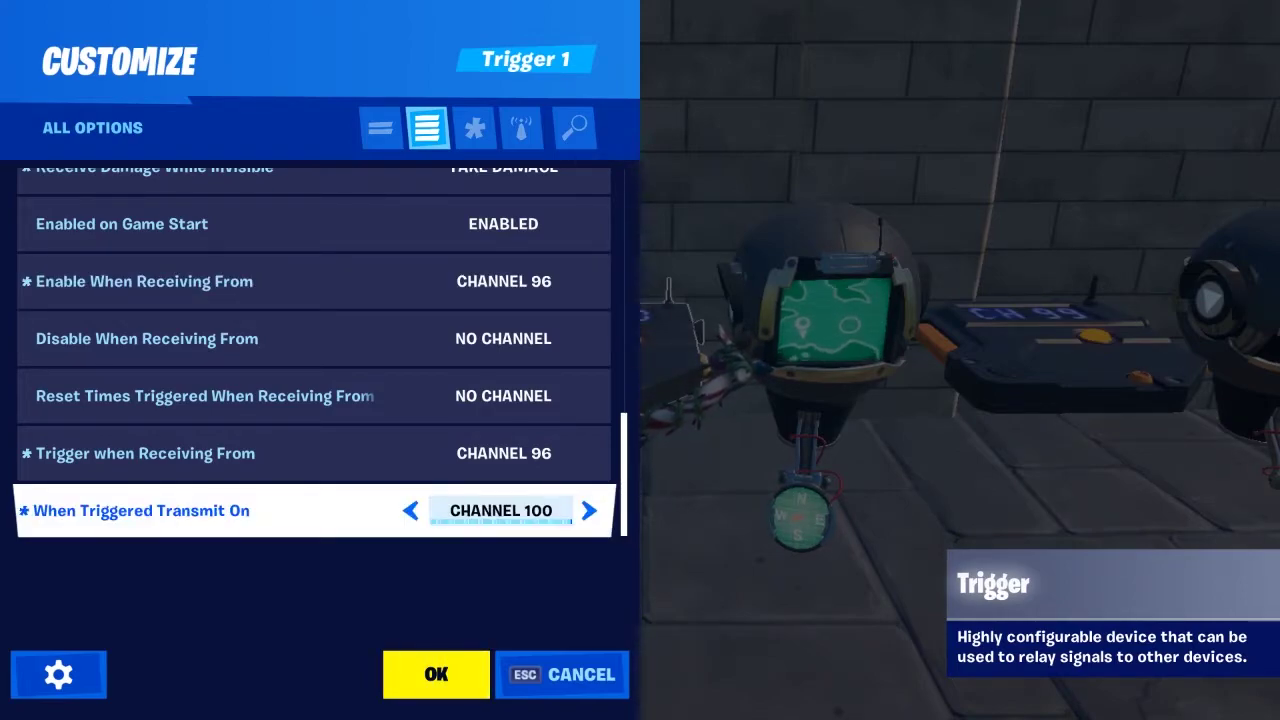
{"action": "left_click", "coordinate": [436, 675]}
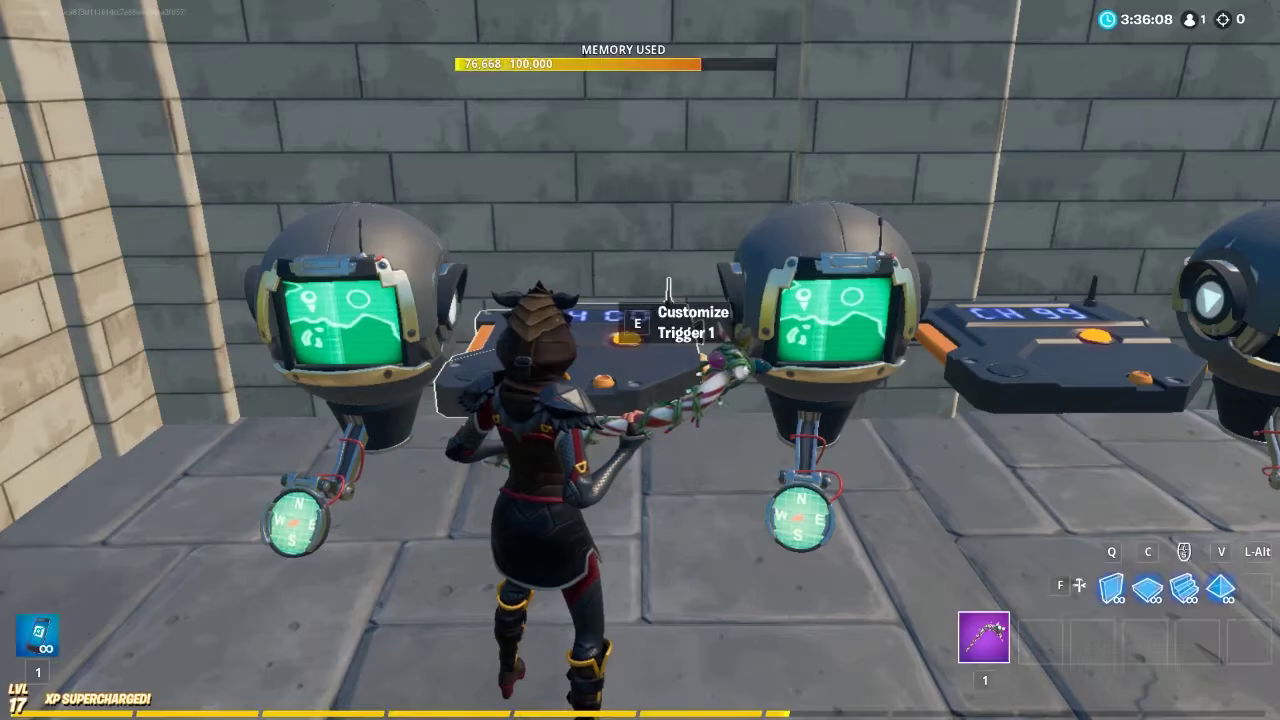
Step: Open the second tracker's customization options and examine its Valid Team and Assign on Game Start settings
{"action": "key", "text": "e"}
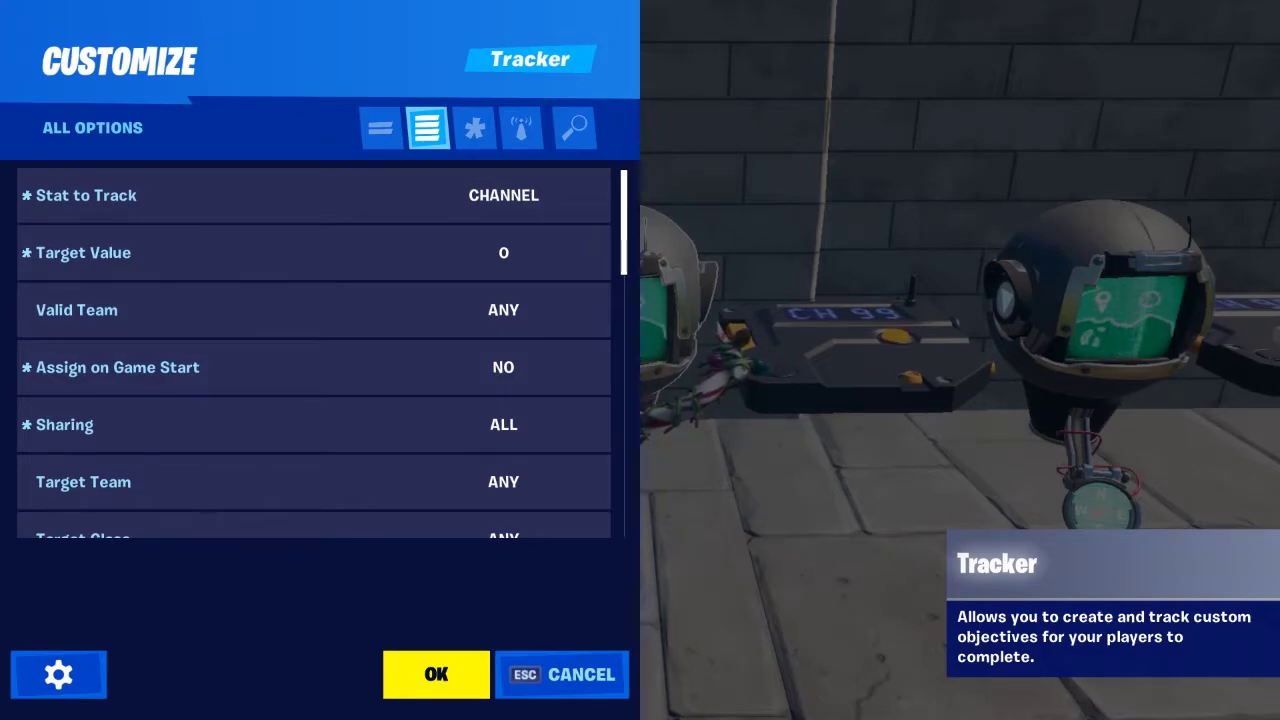
{"action": "scroll", "coordinate": [313, 350], "scroll_direction": "down", "scroll_amount": 1}
{"action": "left_click_drag", "start_coordinate": [624, 206], "coordinate": [624, 208]}
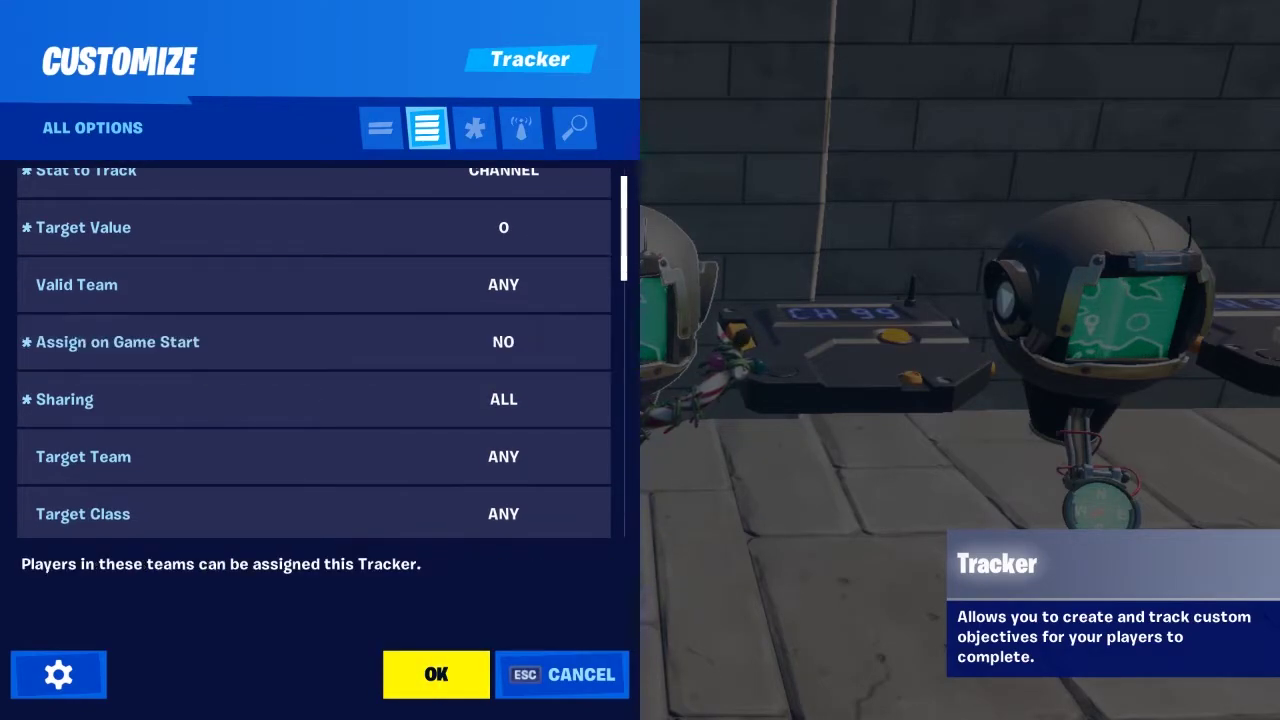
Step: Check the second tracker's Tracker Title and Description Text
{"action": "scroll", "coordinate": [313, 350], "scroll_direction": "down", "scroll_amount": 4}
{"action": "scroll", "coordinate": [313, 350], "scroll_direction": "down", "scroll_amount": 7}
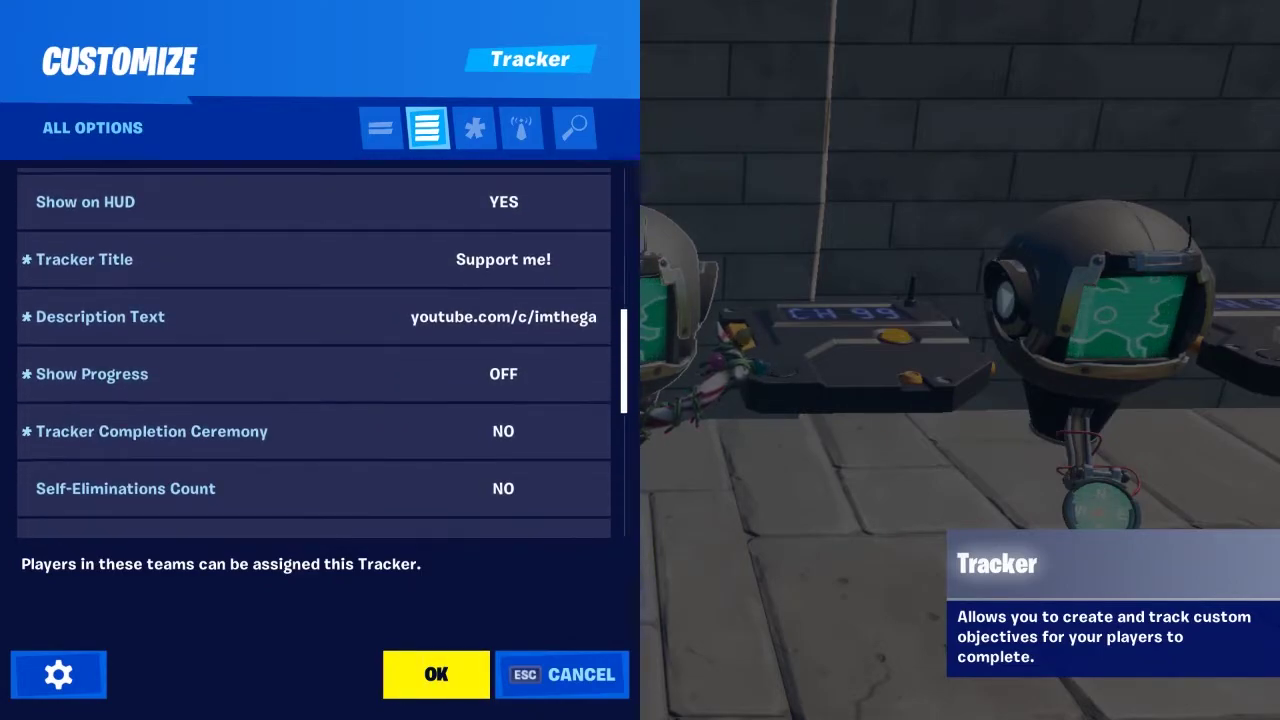
{"action": "left_click", "coordinate": [503, 317]}
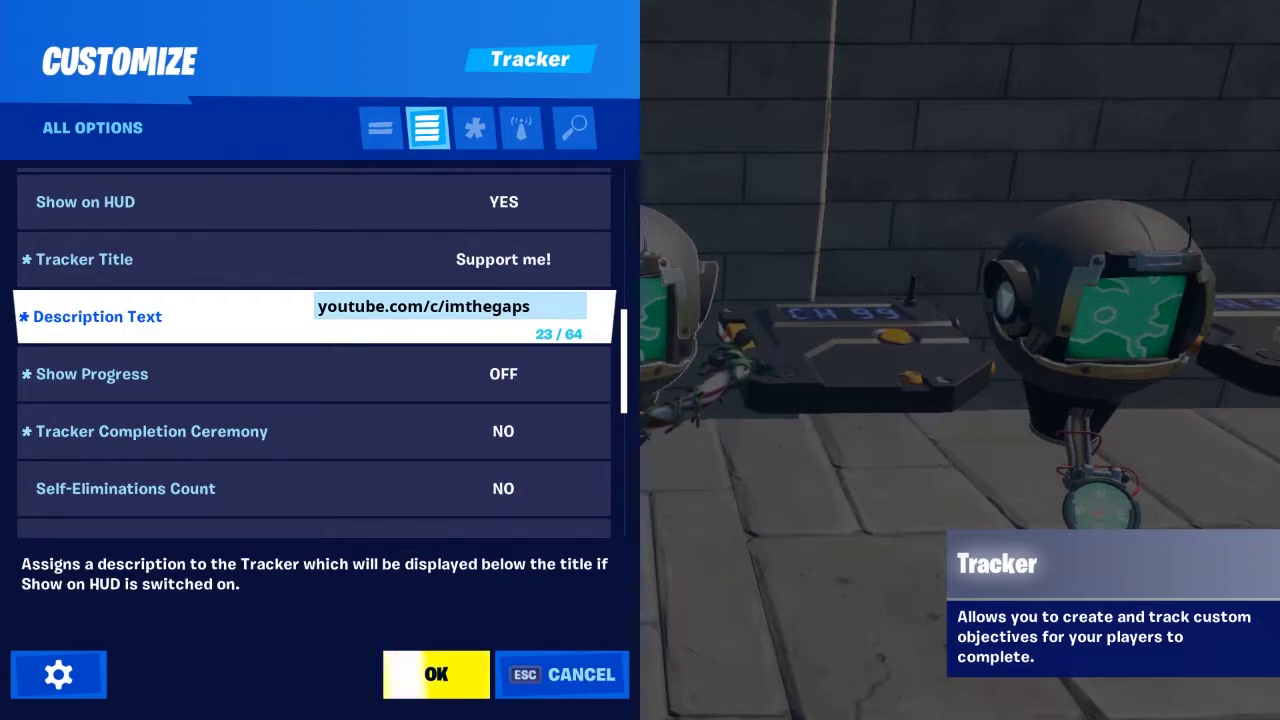
{"action": "left_click", "coordinate": [480, 258]}
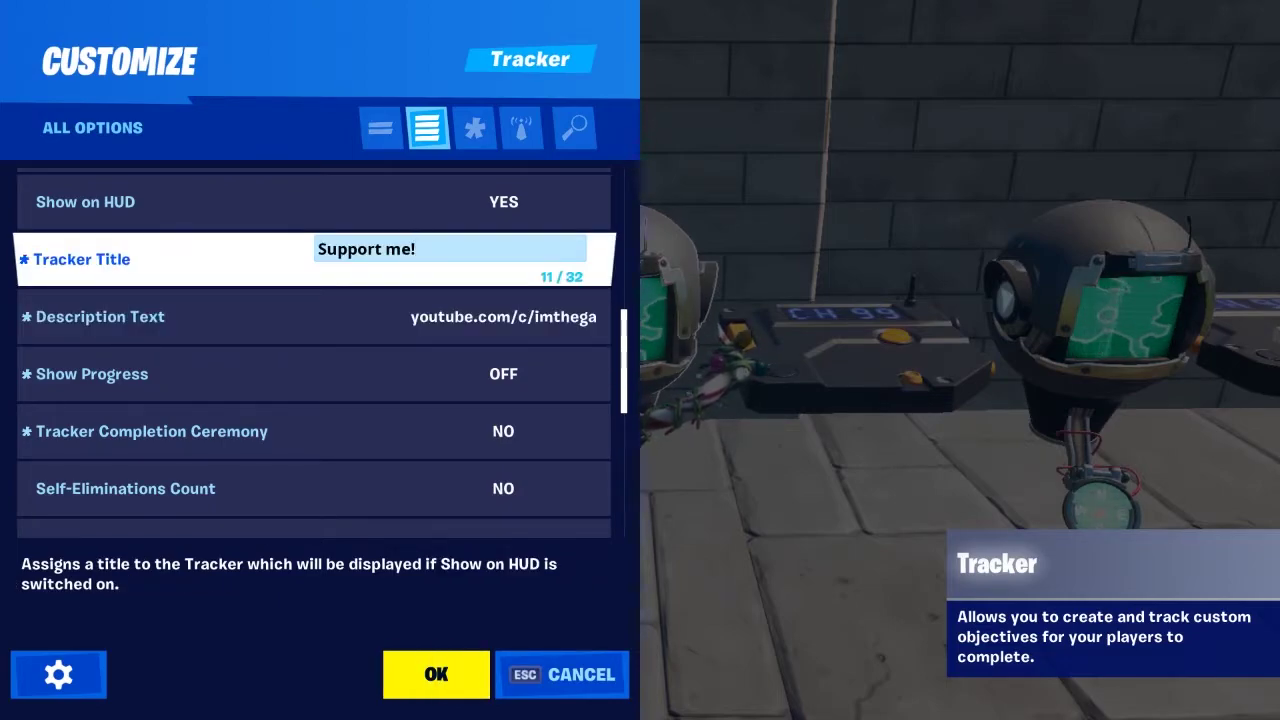
{"action": "left_click", "coordinate": [503, 317]}
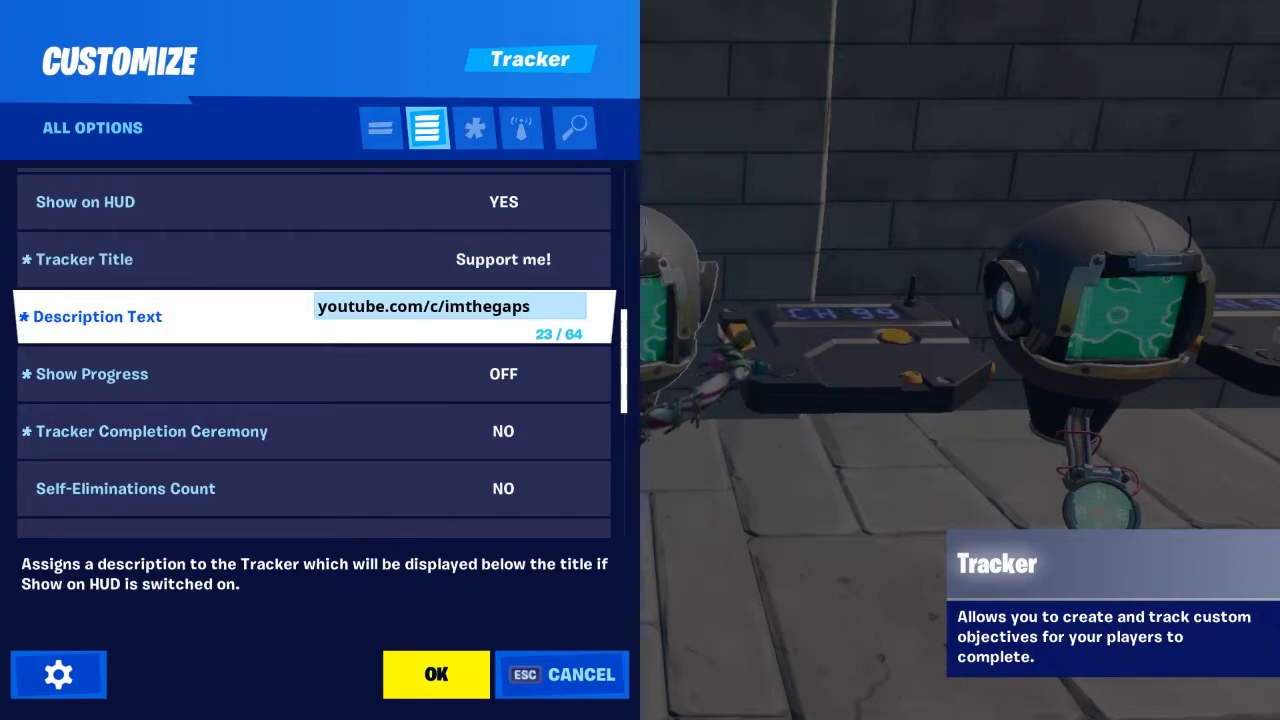
{"action": "key", "text": "Return"}
Step: Review the second tracker's assign and remove receiver channels, including those for all players, and accept its settings
{"action": "scroll", "coordinate": [625, 228], "scroll_direction": "down", "scroll_amount": 2}
{"action": "scroll", "coordinate": [625, 228], "scroll_direction": "down", "scroll_amount": 4}
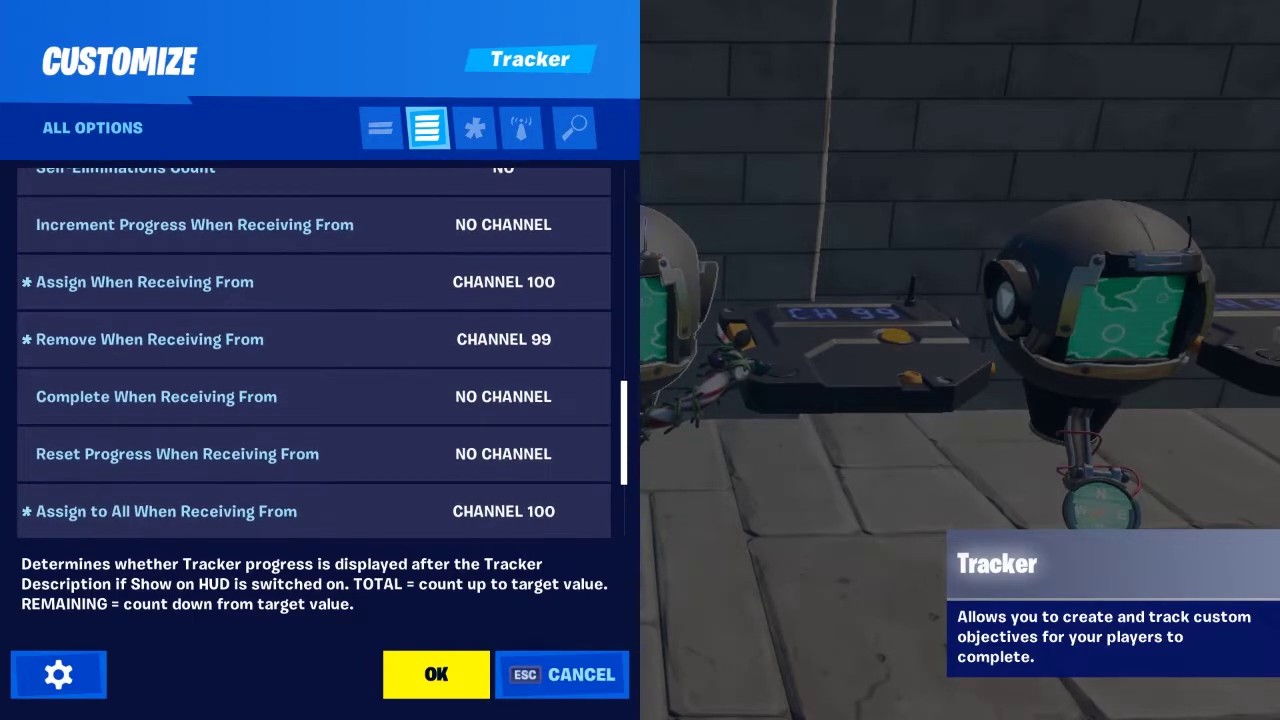
{"action": "scroll", "coordinate": [314, 356], "scroll_direction": "down", "scroll_amount": 1}
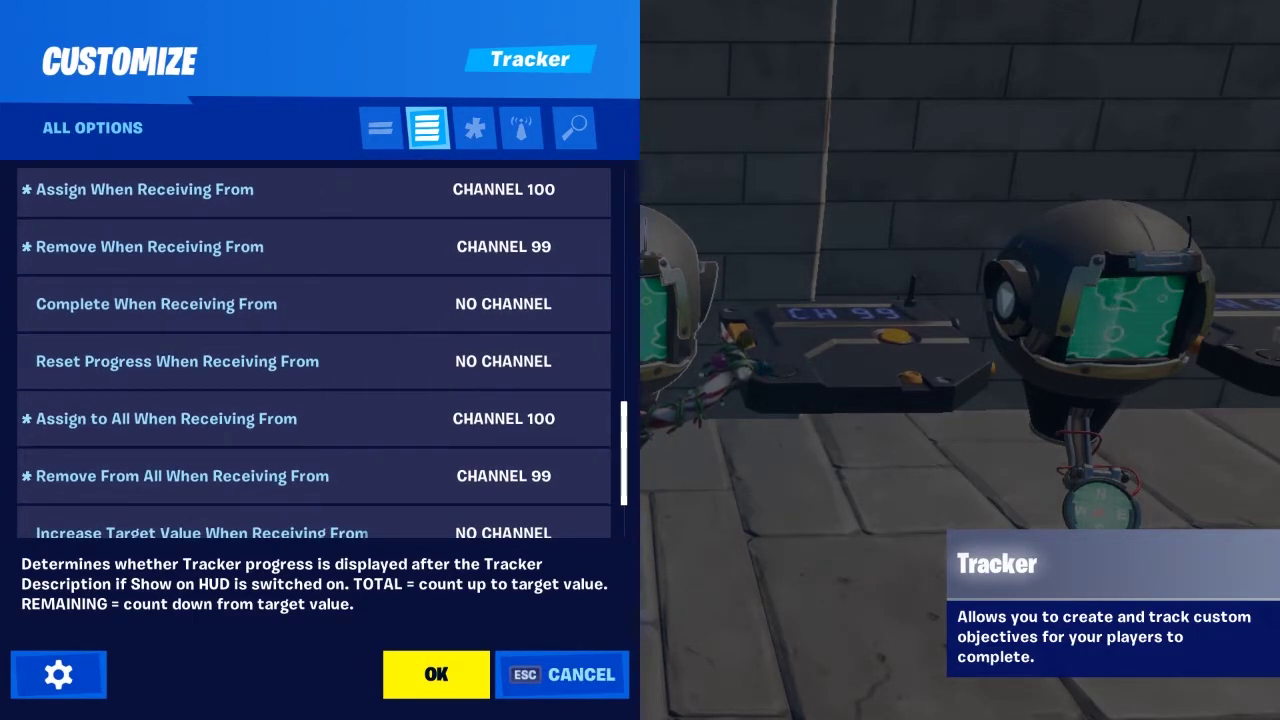
{"action": "left_click", "coordinate": [300, 189]}
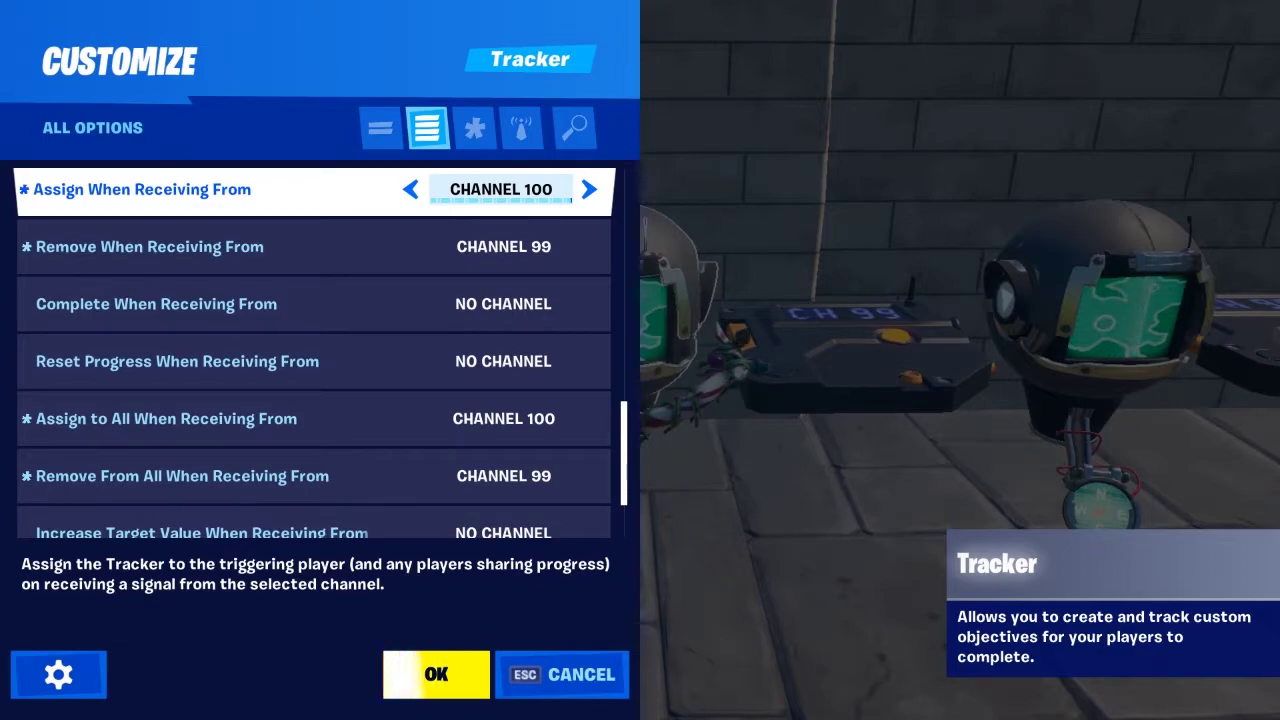
{"action": "left_click", "coordinate": [300, 246]}
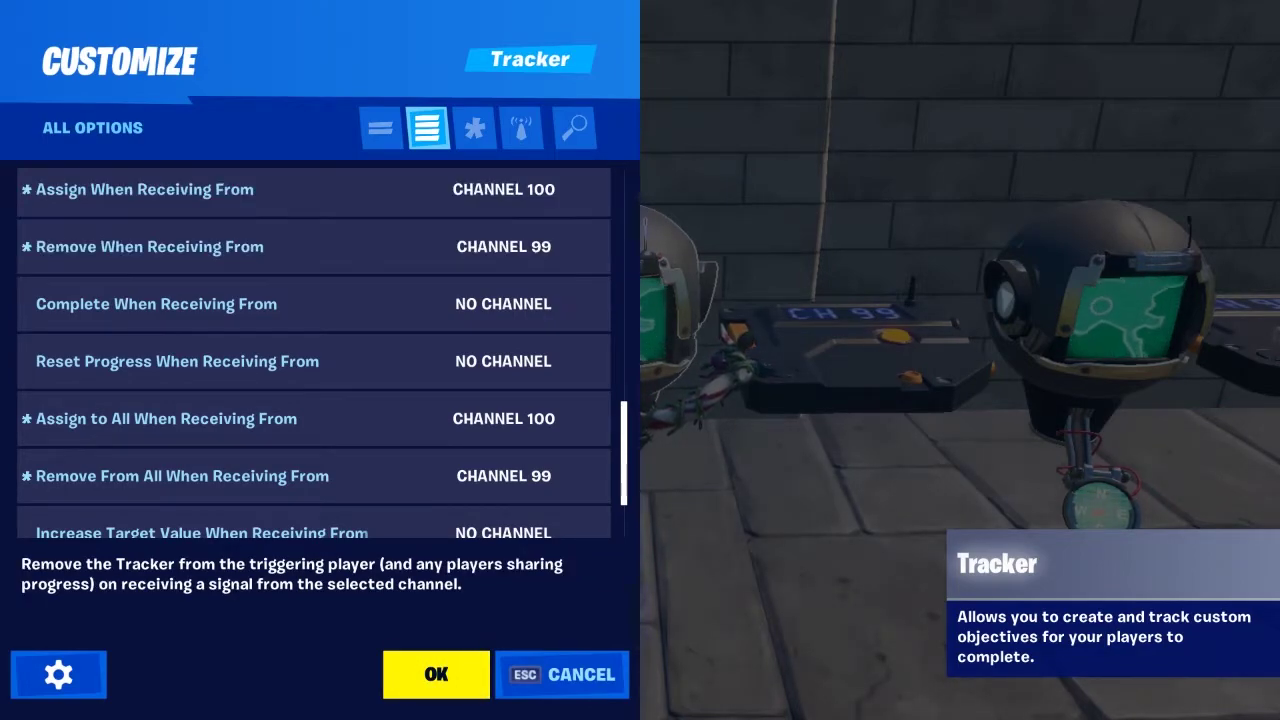
{"action": "left_click", "coordinate": [300, 475]}
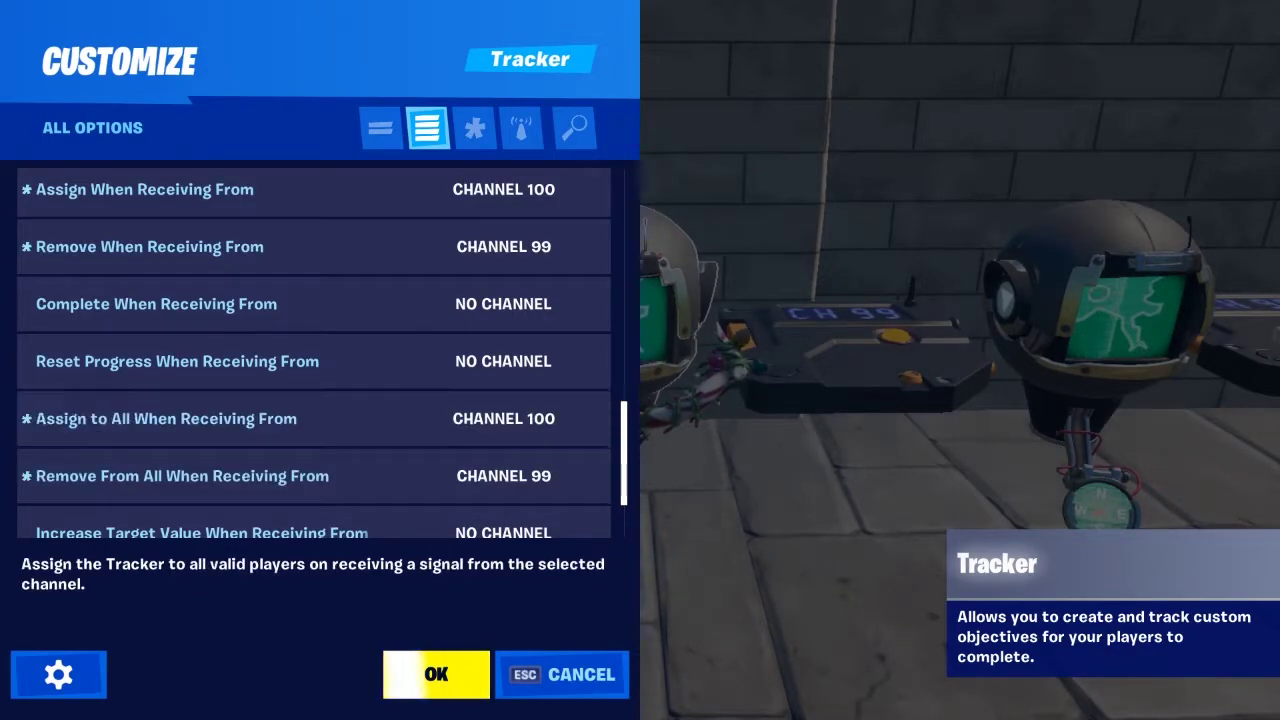
{"action": "left_click", "coordinate": [436, 675]}
Step: Open the options of the trigger after the second tracker and examine its Activate on Game Phase, Delay, sound and VFX settings
{"action": "key", "text": "d"}
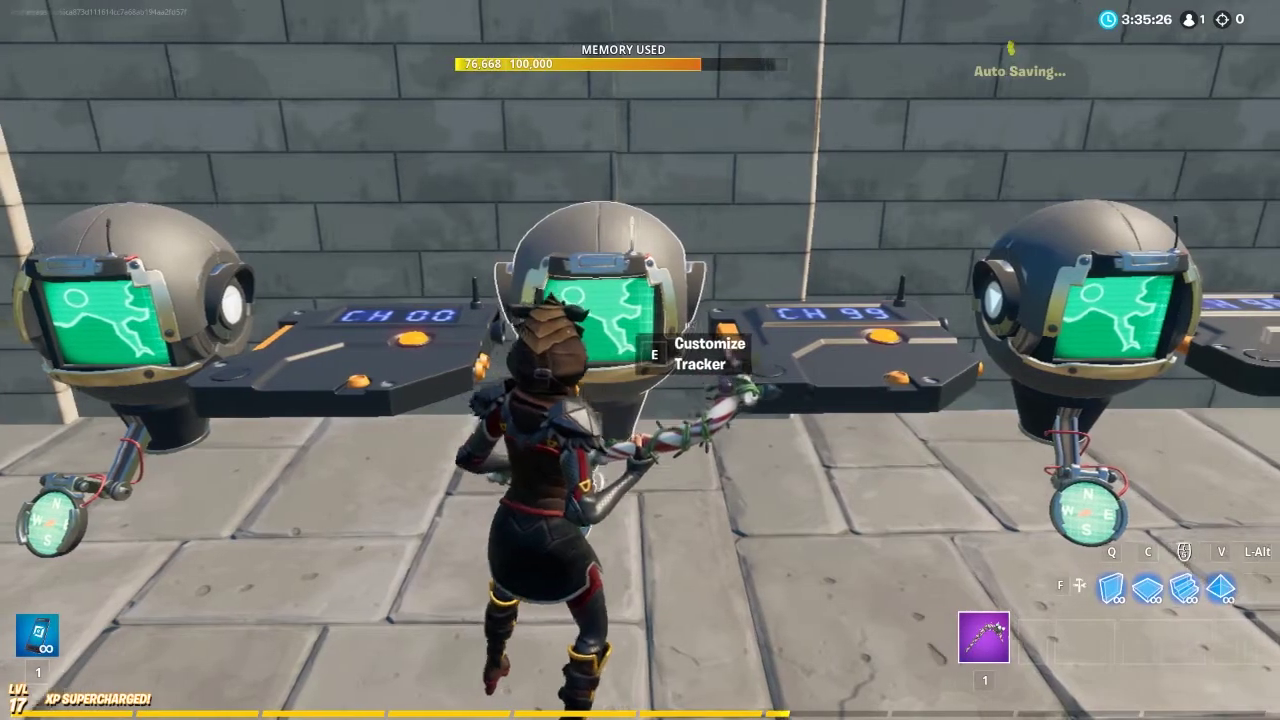
{"action": "key", "text": "e"}
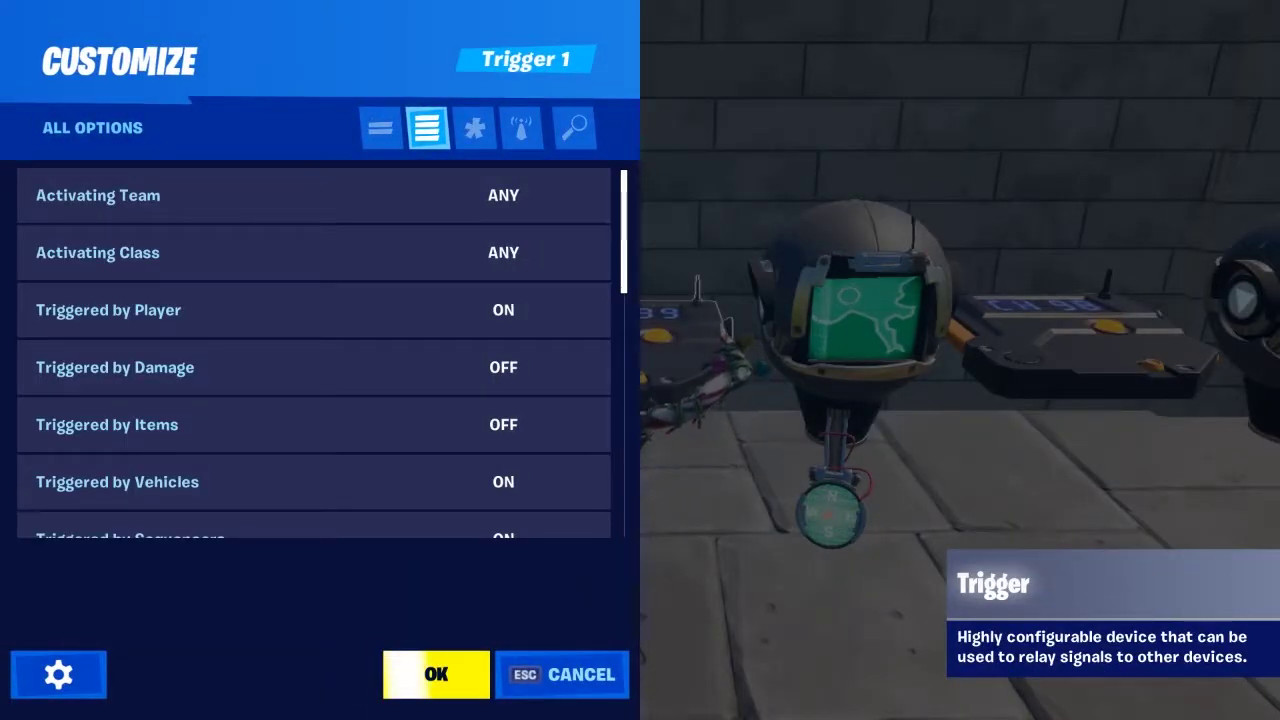
{"action": "scroll", "coordinate": [624, 193], "scroll_direction": "down", "scroll_amount": 1}
{"action": "scroll", "coordinate": [624, 193], "scroll_direction": "down", "scroll_amount": 4}
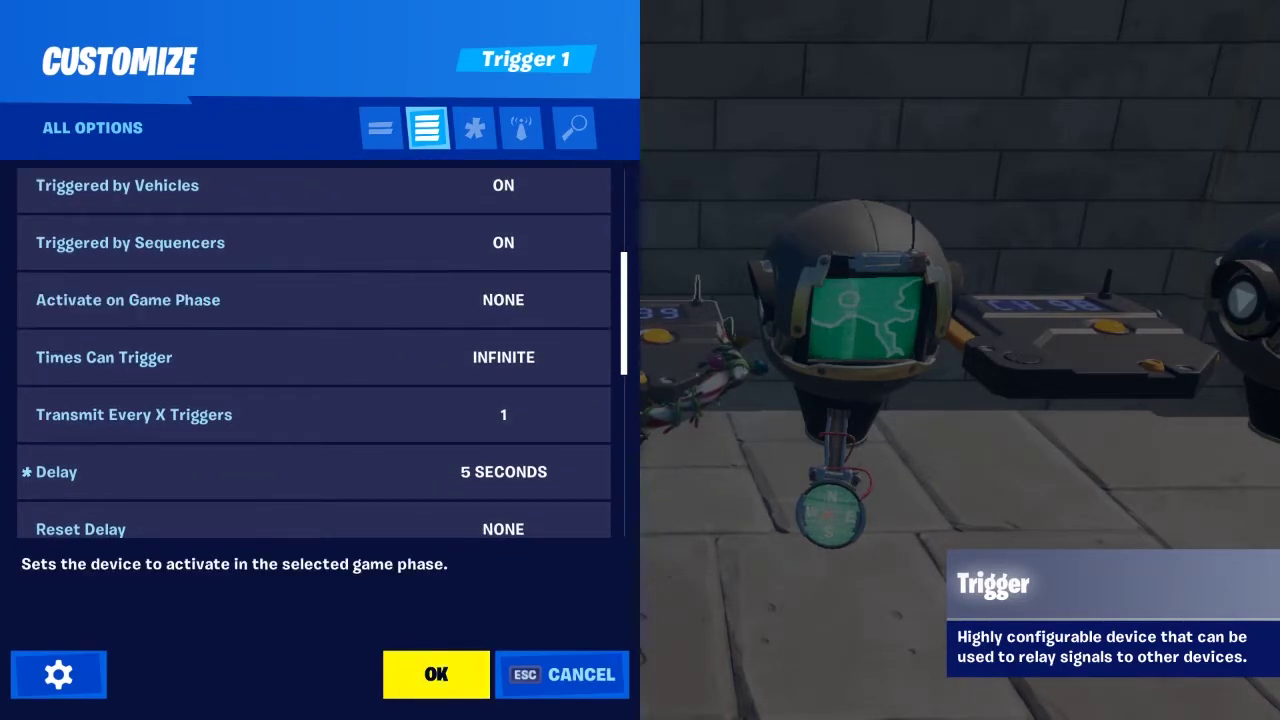
{"action": "scroll", "coordinate": [313, 352], "scroll_direction": "down", "scroll_amount": 4}
{"action": "scroll", "coordinate": [313, 352], "scroll_direction": "down", "scroll_amount": 3}
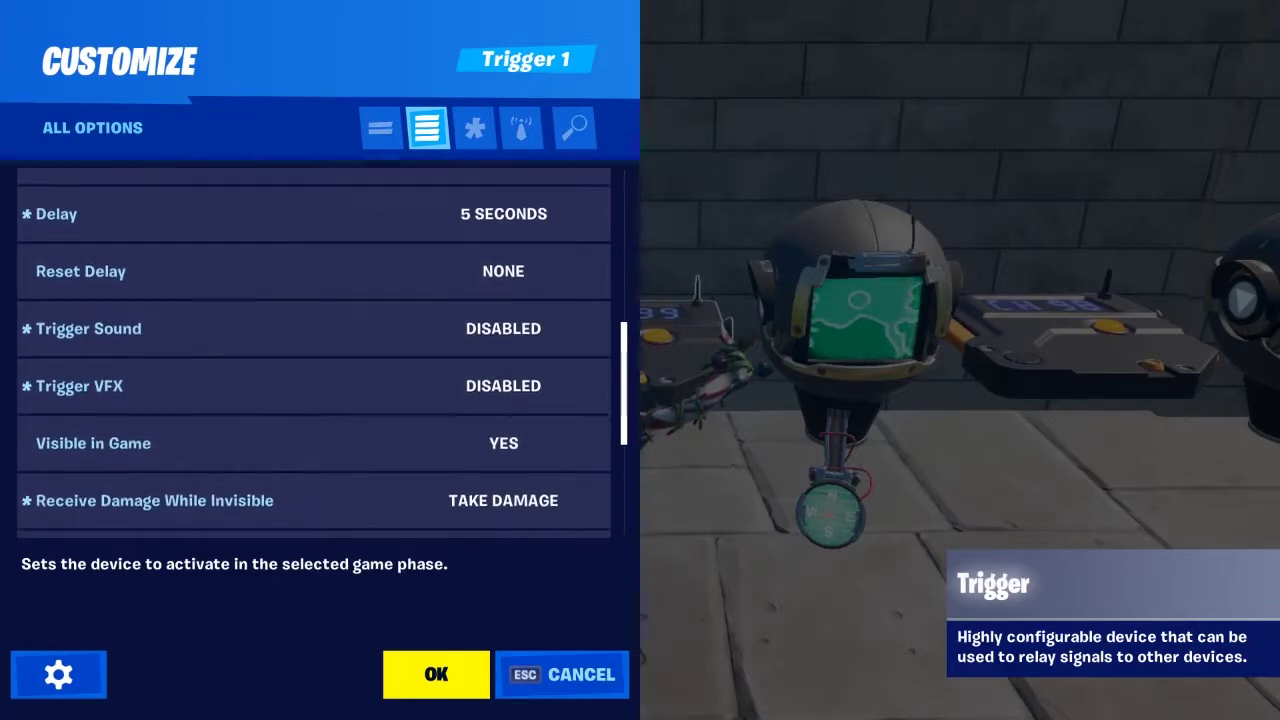
Step: Check that trigger's enable, trigger and transmit channel options, and accept its settings
{"action": "scroll", "coordinate": [314, 350], "scroll_direction": "down", "scroll_amount": 1}
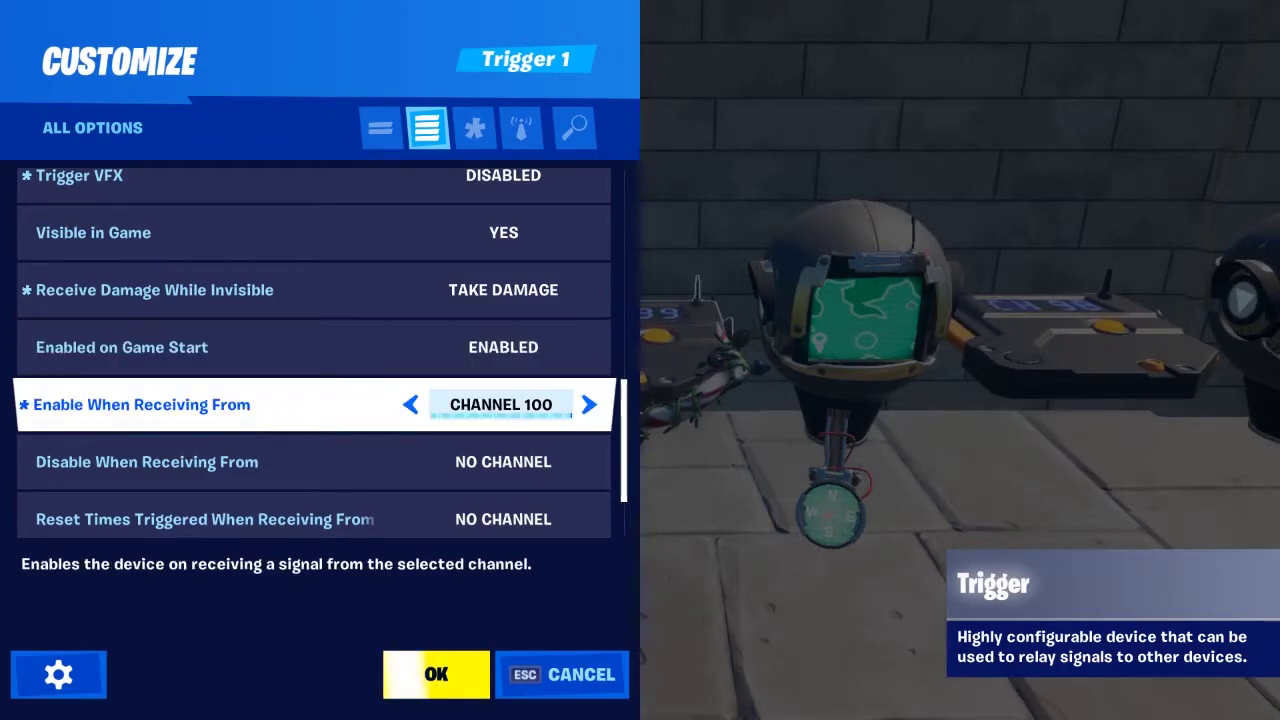
{"action": "scroll", "coordinate": [624, 216], "scroll_direction": "down", "scroll_amount": 3}
{"action": "scroll", "coordinate": [624, 216], "scroll_direction": "up", "scroll_amount": 1}
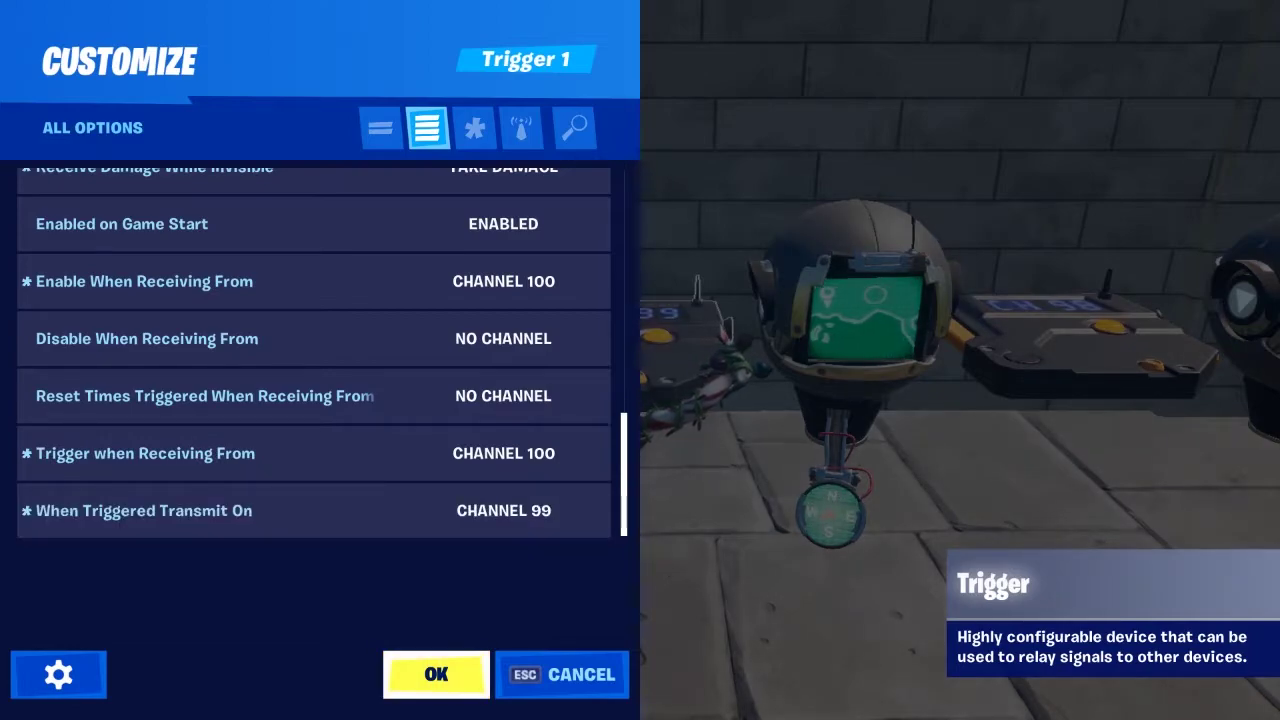
{"action": "left_click", "coordinate": [436, 674]}
Step: Open the third tracker's customization options and check its Tracker Title and Description Text
{"action": "key", "text": "d"}
{"action": "key", "text": "e"}
{"action": "key", "text": "e"}
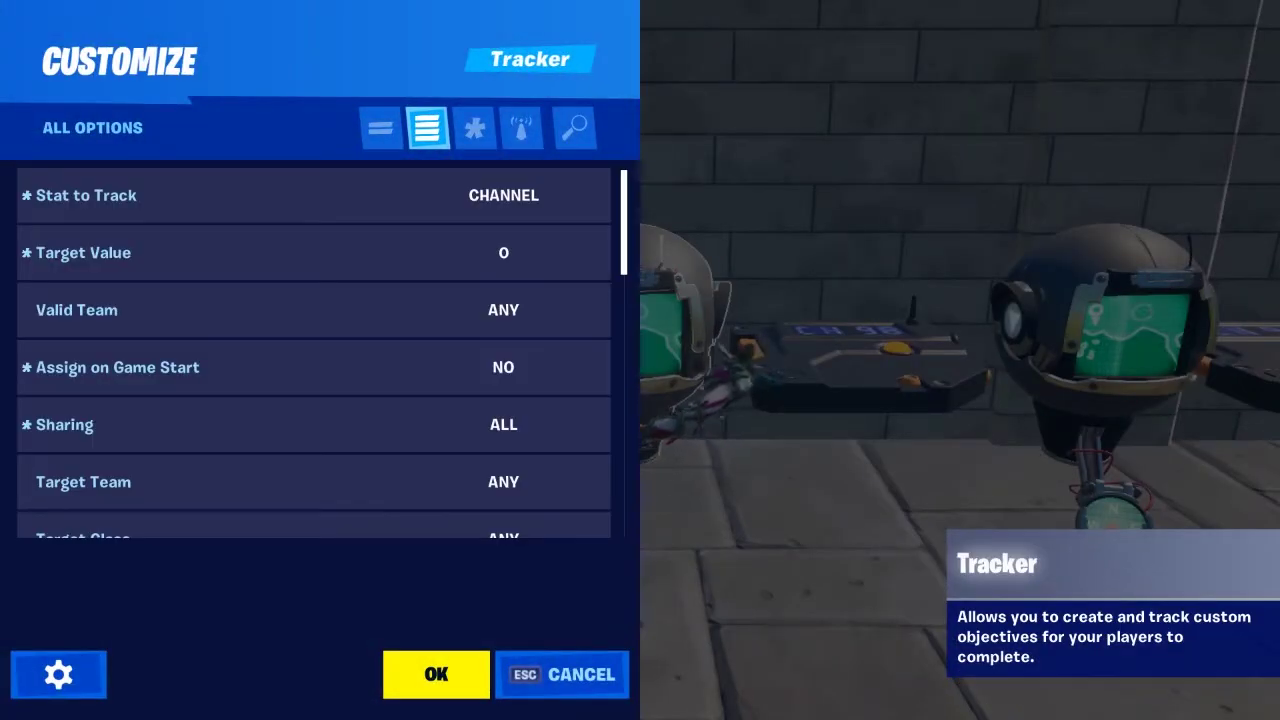
{"action": "scroll", "coordinate": [314, 350], "scroll_direction": "down", "scroll_amount": 10}
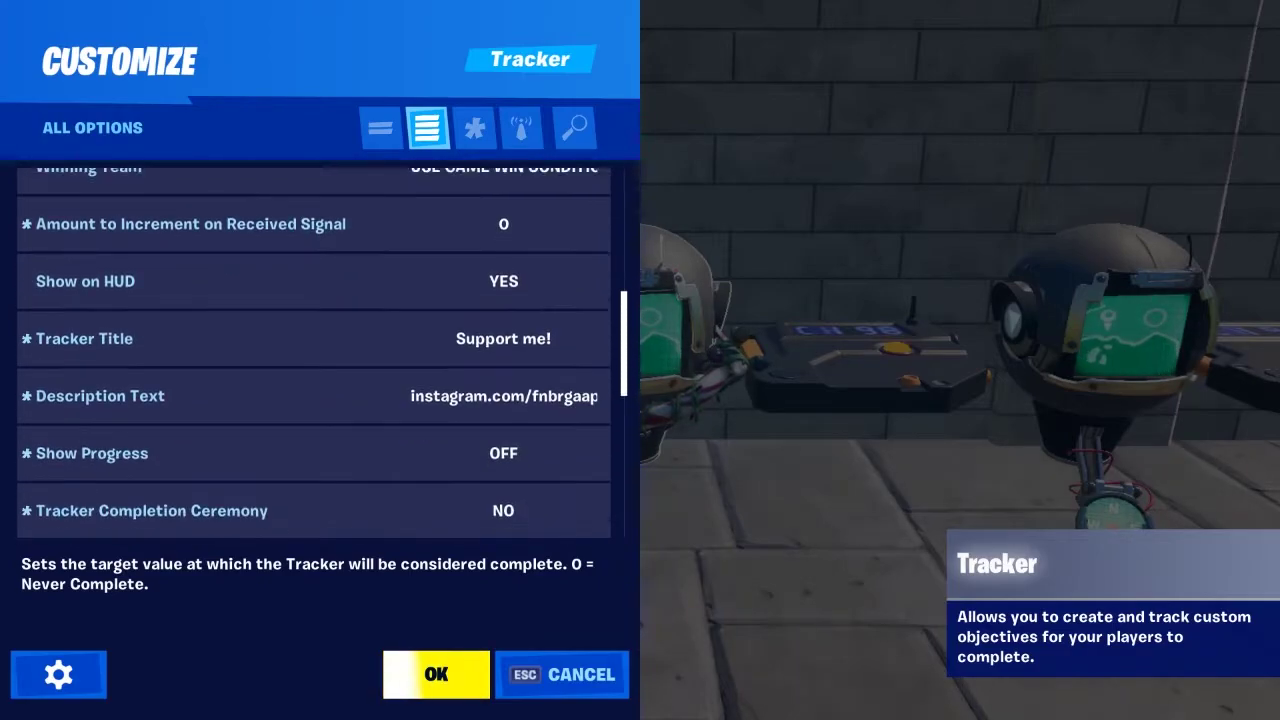
{"action": "scroll", "coordinate": [314, 350], "scroll_direction": "down", "scroll_amount": 1}
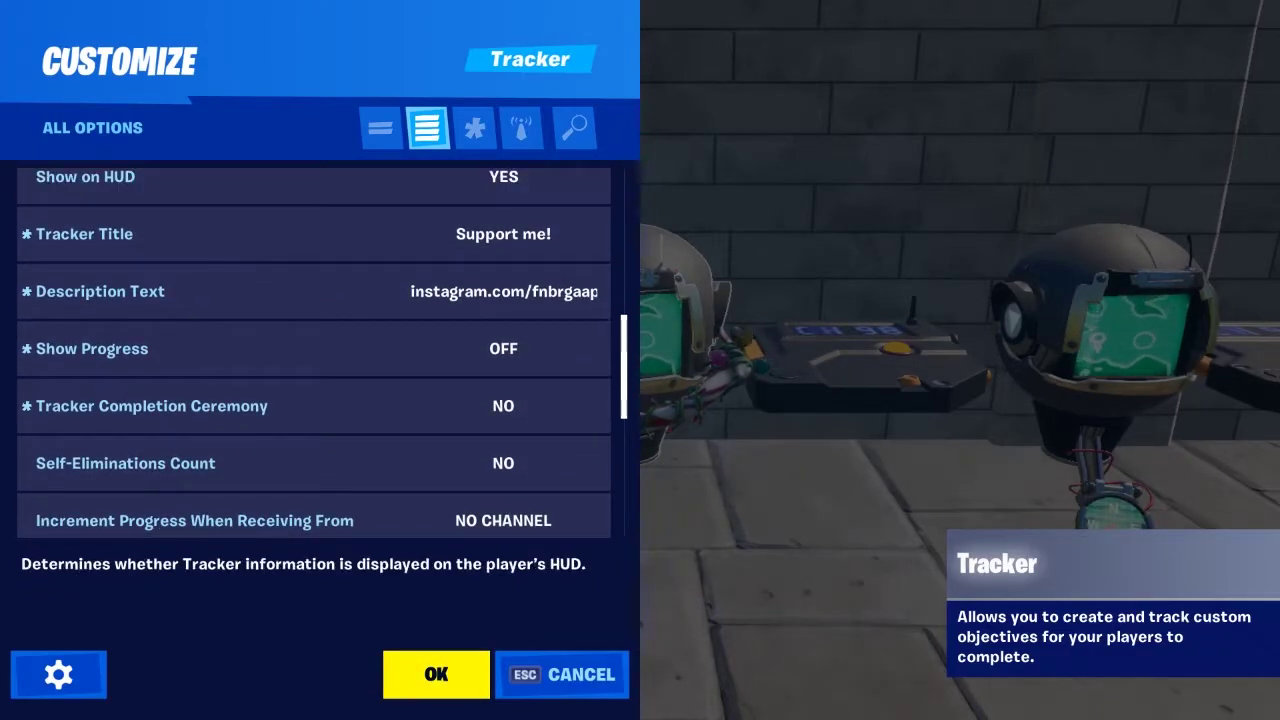
{"action": "left_click", "coordinate": [450, 290]}
{"action": "key", "text": "Return"}
Step: Review the third tracker's assign and remove receiver channels, and accept its settings
{"action": "scroll", "coordinate": [314, 350], "scroll_direction": "down", "scroll_amount": 7}
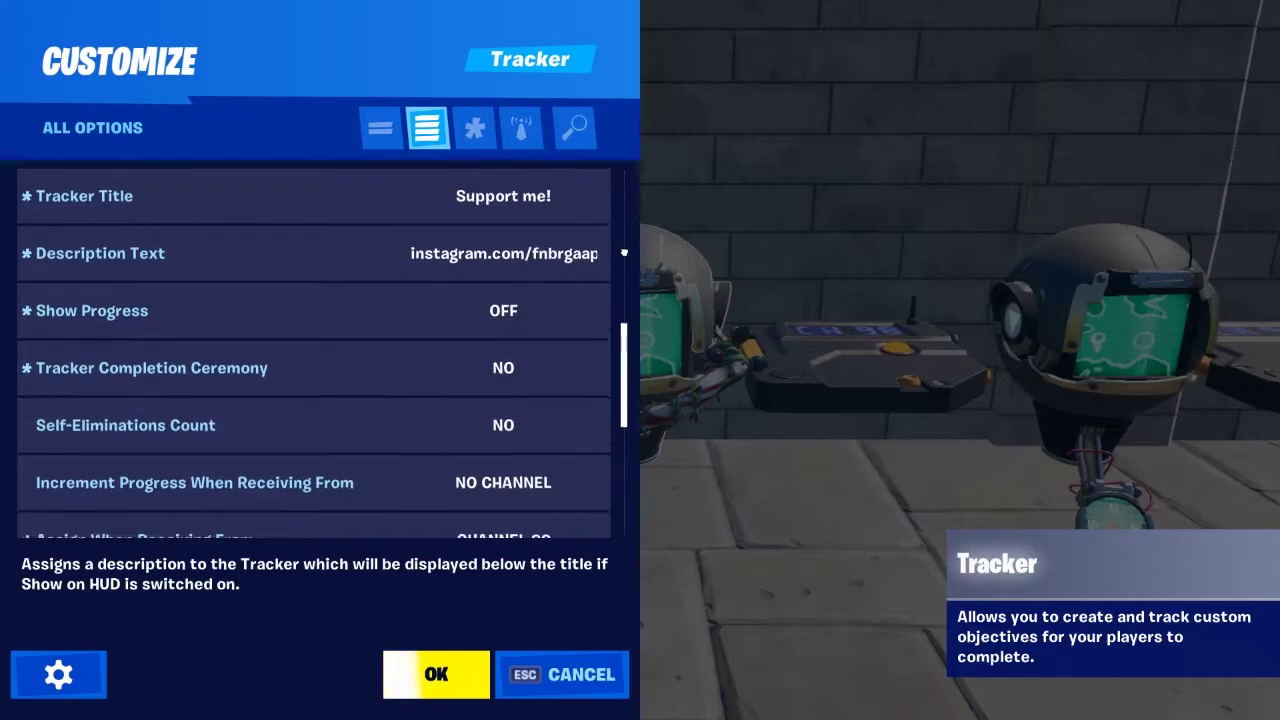
{"action": "left_click", "coordinate": [200, 206]}
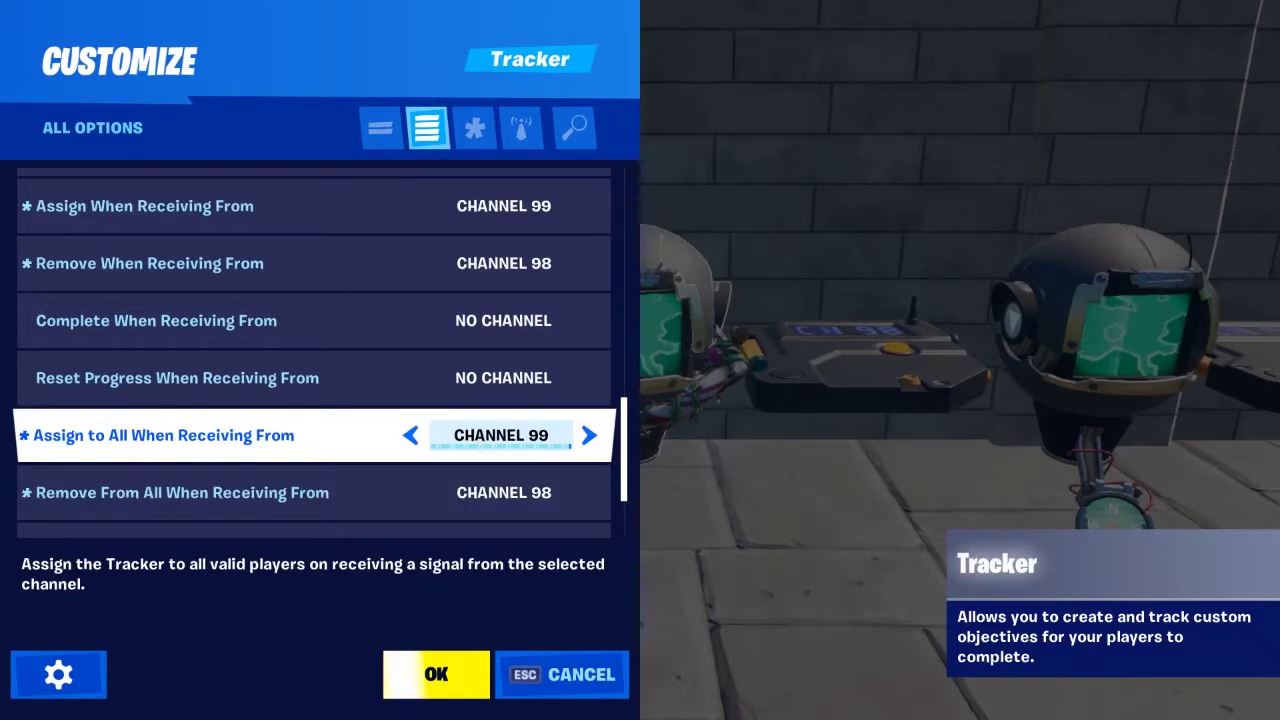
{"action": "left_click", "coordinate": [436, 674]}
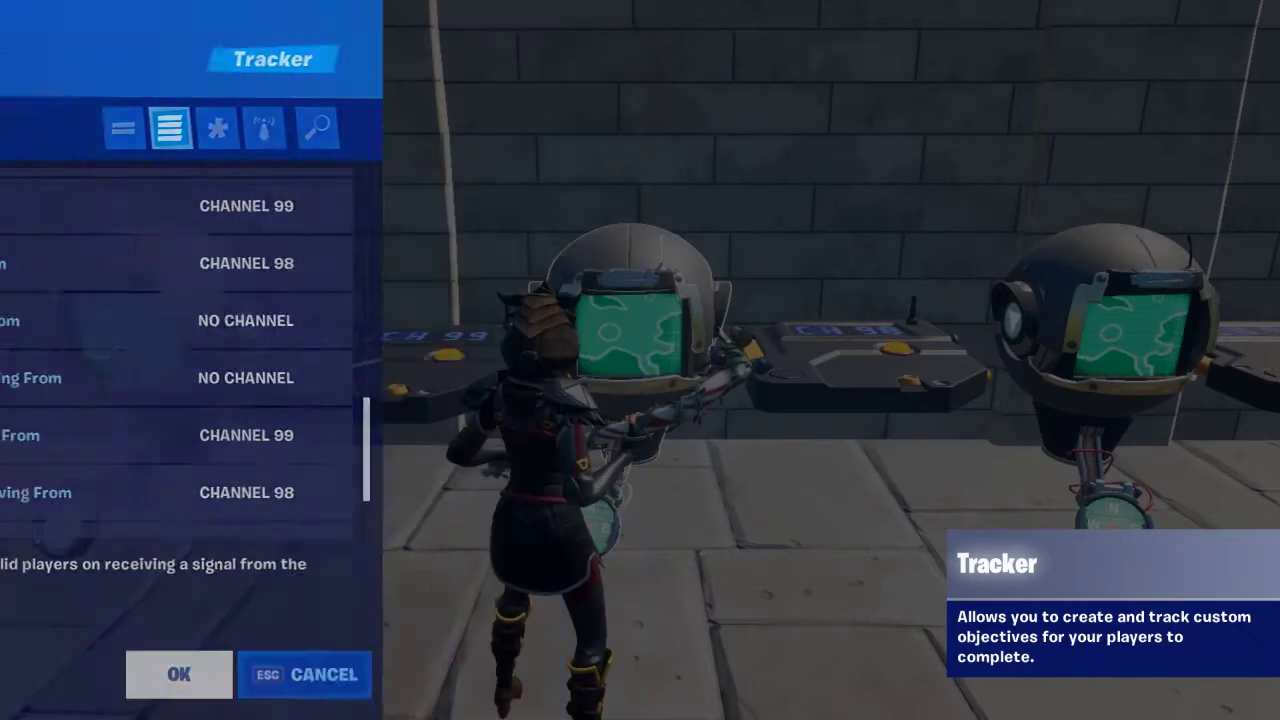
Step: Open the trigger after the third tracker, examine its receive and transmit channels, and accept its settings
{"action": "key", "text": "e"}
{"action": "scroll", "coordinate": [313, 350], "scroll_direction": "down", "scroll_amount": 10}
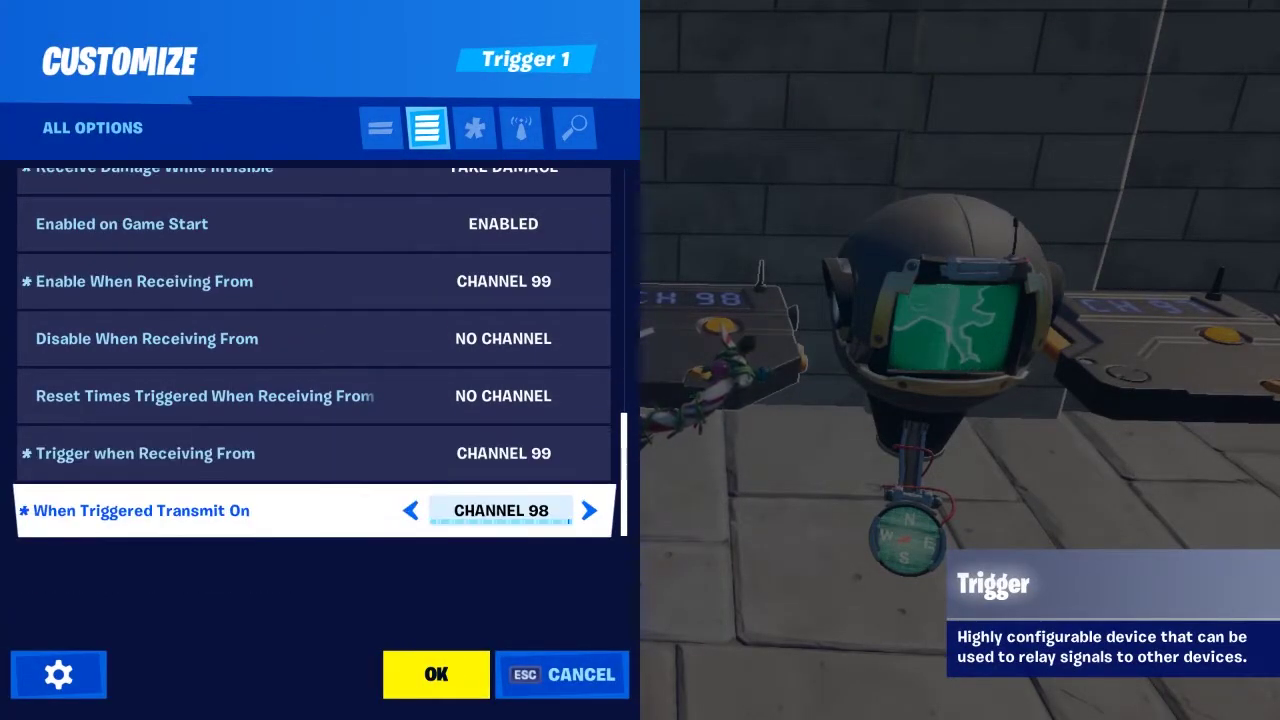
{"action": "left_click", "coordinate": [436, 674]}
Step: Open the fourth tracker's options, examine its assign and remove receiver channels, and close them
{"action": "key", "text": "e"}
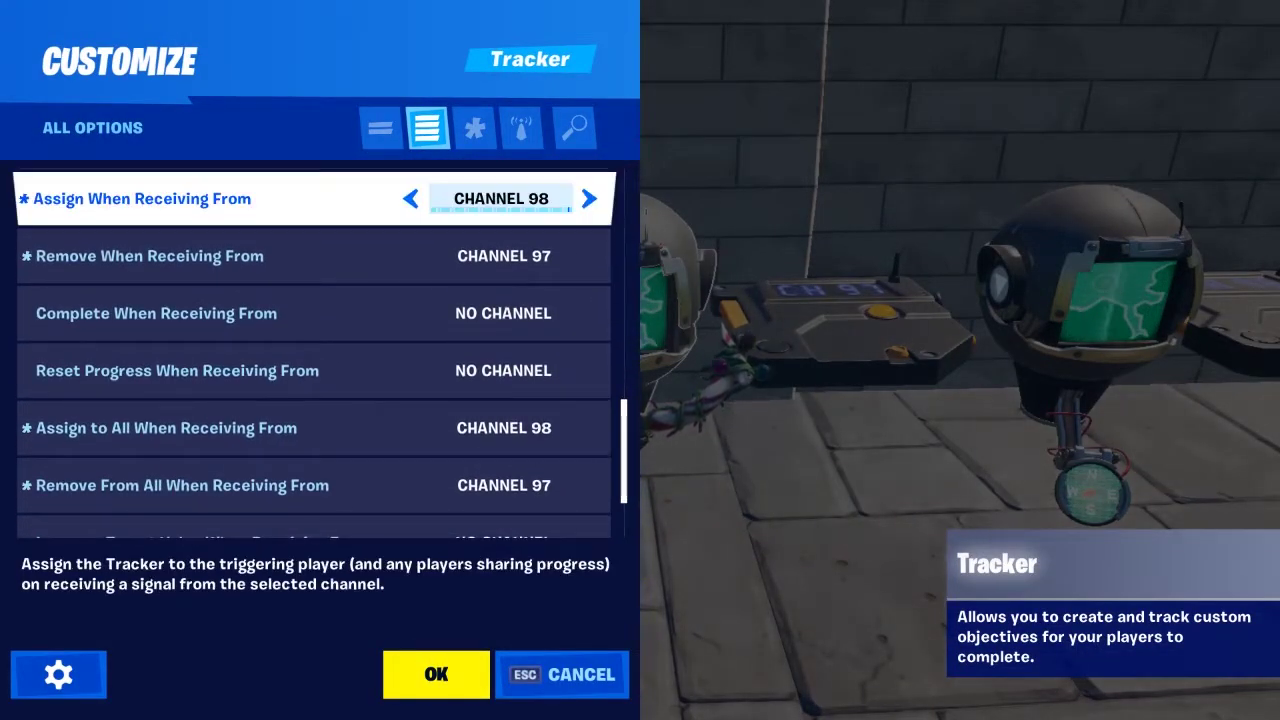
{"action": "left_click", "coordinate": [300, 438]}
{"action": "key", "text": "Escape"}
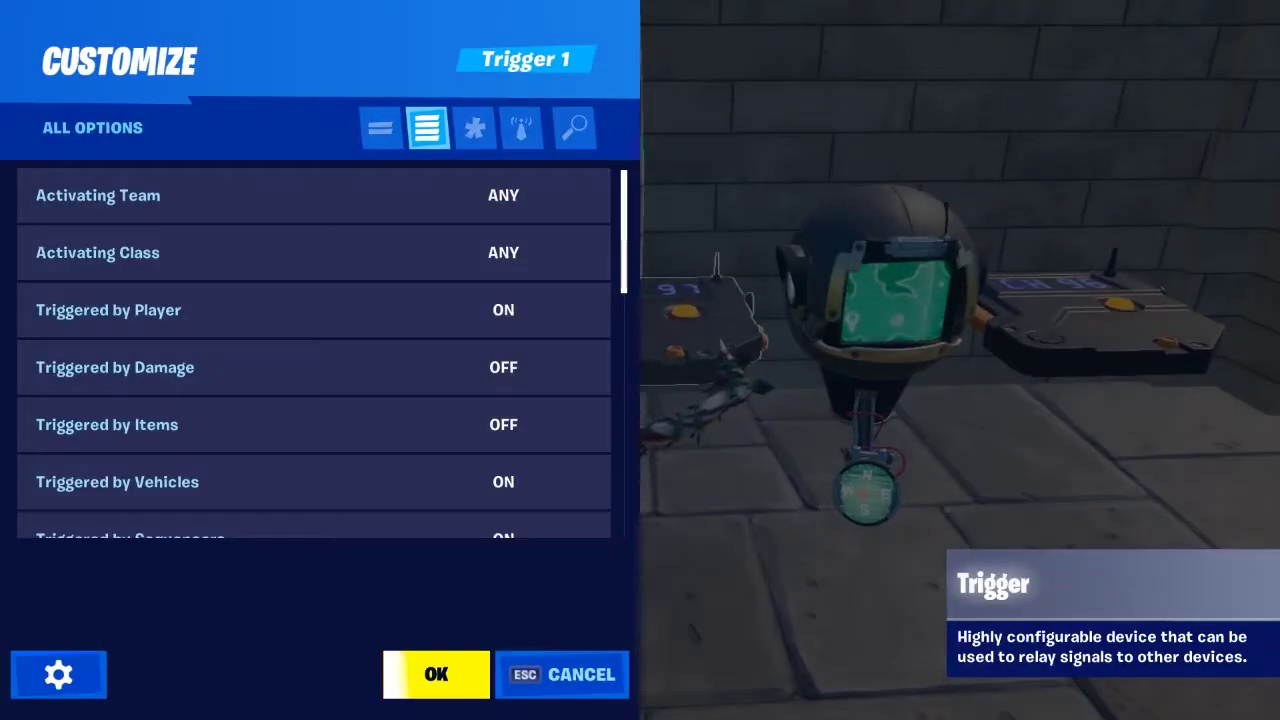
Step: Examine the receive and transmit channels of the trigger after the fourth tracker, and close its options
{"action": "scroll", "coordinate": [313, 350], "scroll_direction": "down", "scroll_amount": 3}
{"action": "scroll", "coordinate": [313, 350], "scroll_direction": "down", "scroll_amount": 5}
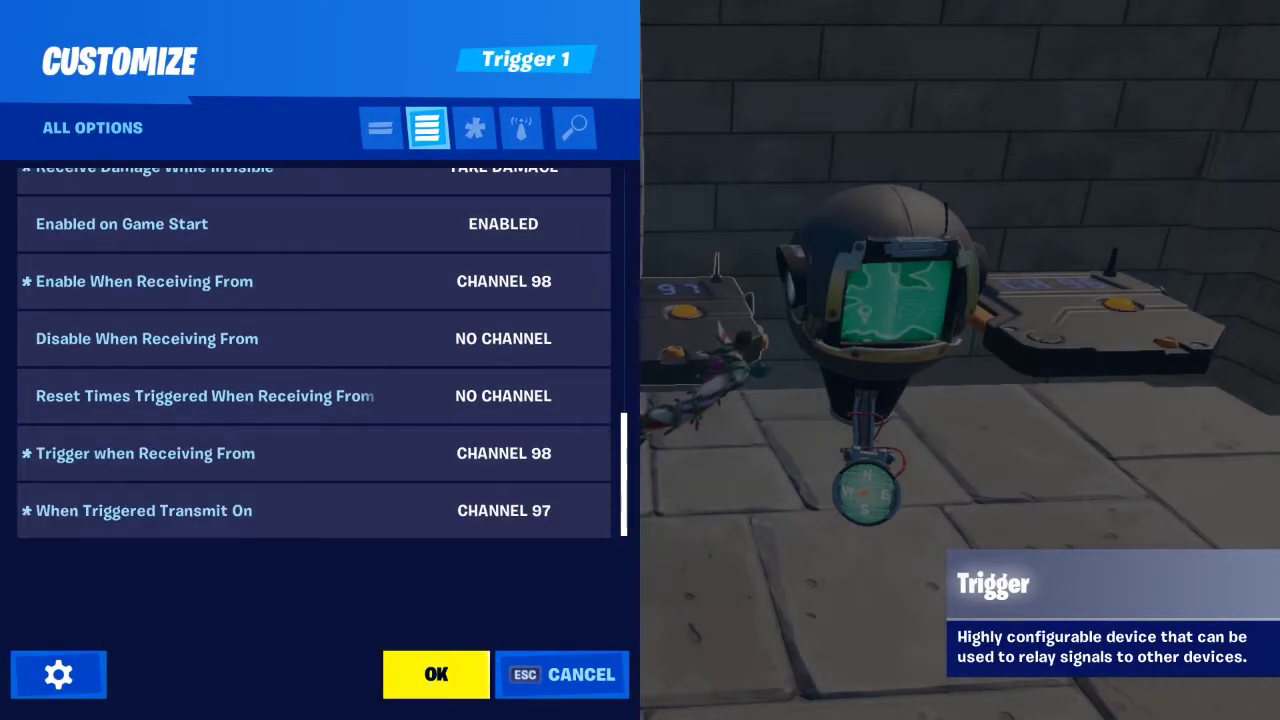
{"action": "key", "text": "Escape"}
Step: Open the fifth tracker's options, review its assign and remove receiver channels, and accept its settings
{"action": "key", "text": "e"}
{"action": "scroll", "coordinate": [313, 350], "scroll_direction": "down", "scroll_amount": 5}
{"action": "scroll", "coordinate": [313, 350], "scroll_direction": "down", "scroll_amount": 5}
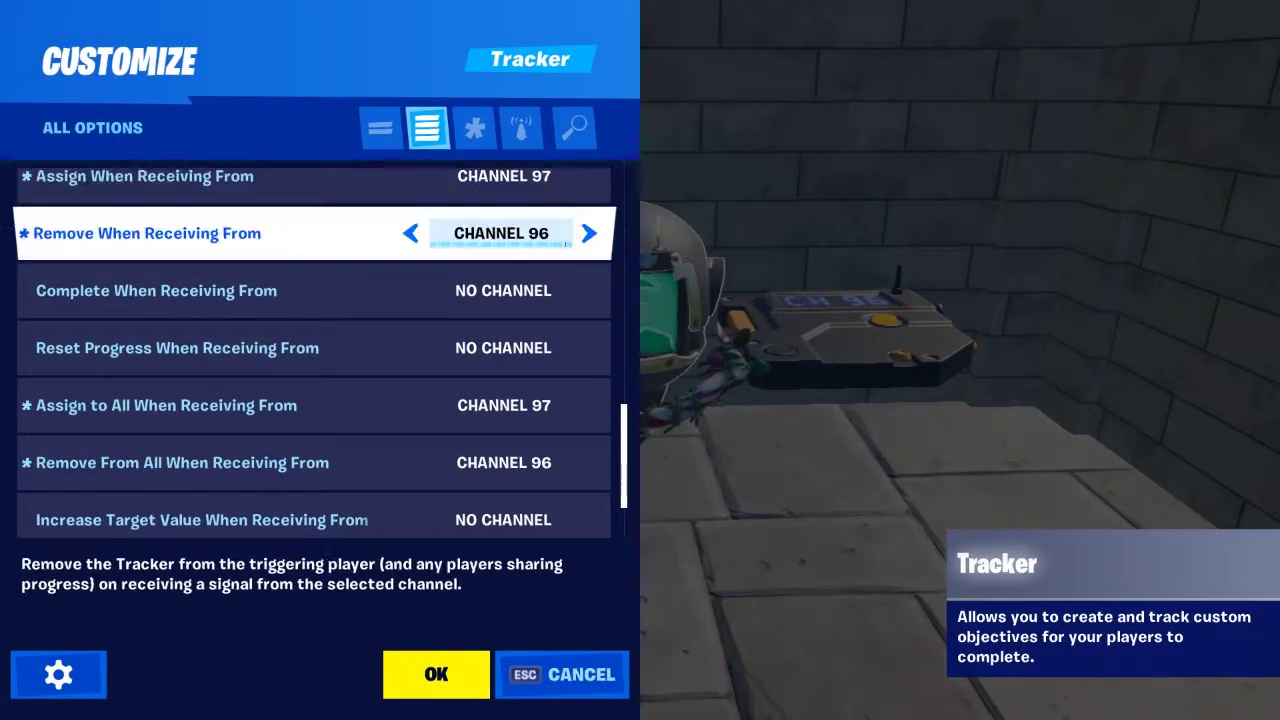
{"action": "left_click", "coordinate": [436, 674]}
Step: Open the options of the last trigger in the row and examine its receive and transmit channels
{"action": "key", "text": "e"}
{"action": "scroll", "coordinate": [313, 350], "scroll_direction": "down", "scroll_amount": 10}
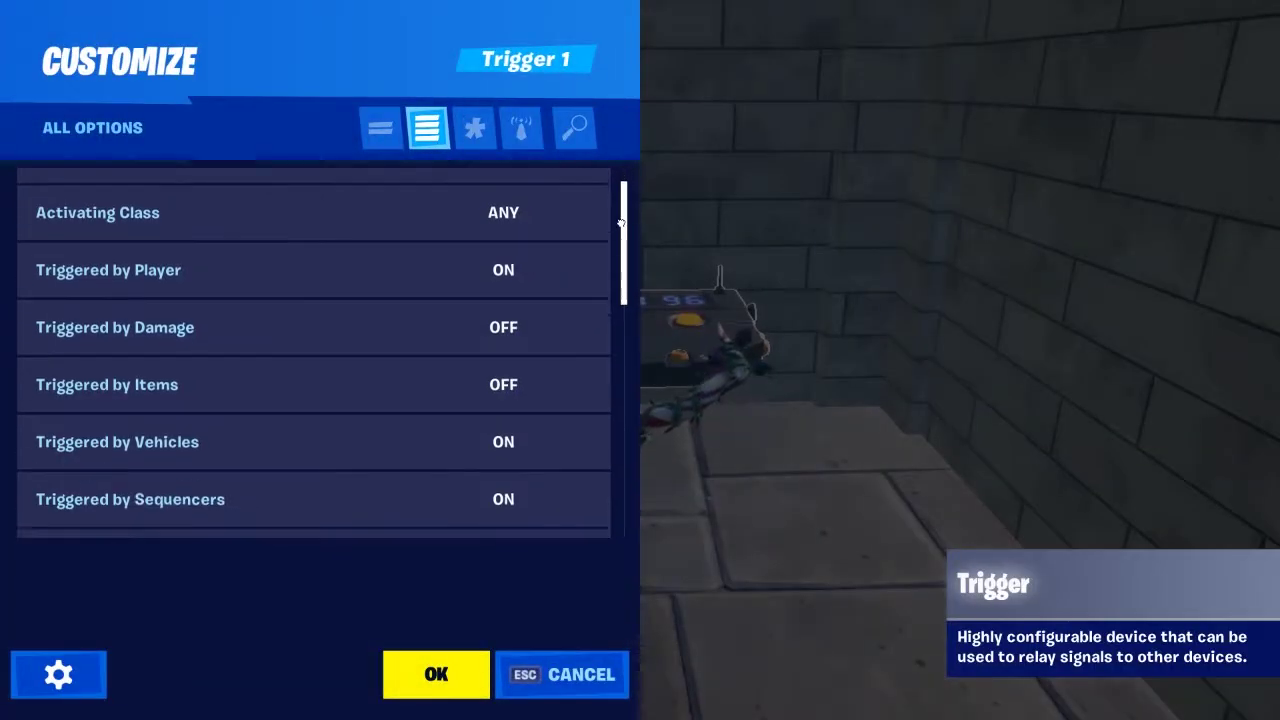
{"action": "left_click_drag", "start_coordinate": [623, 428], "coordinate": [623, 436]}
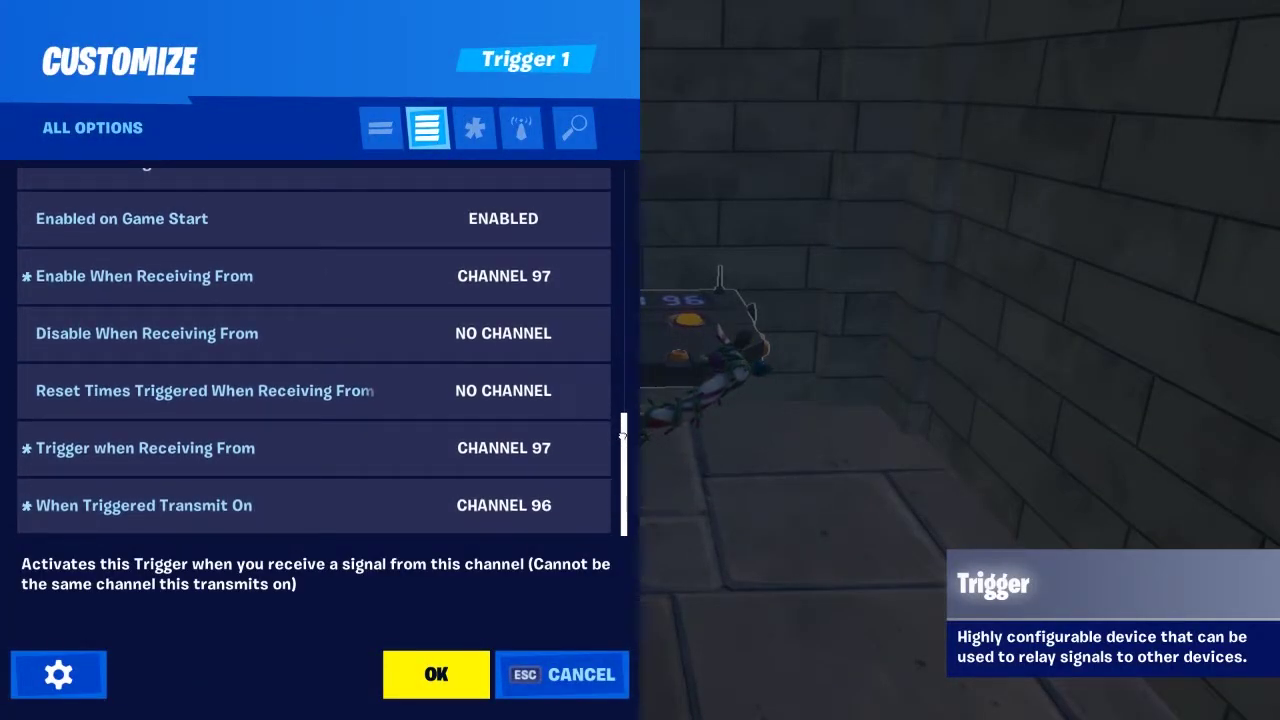